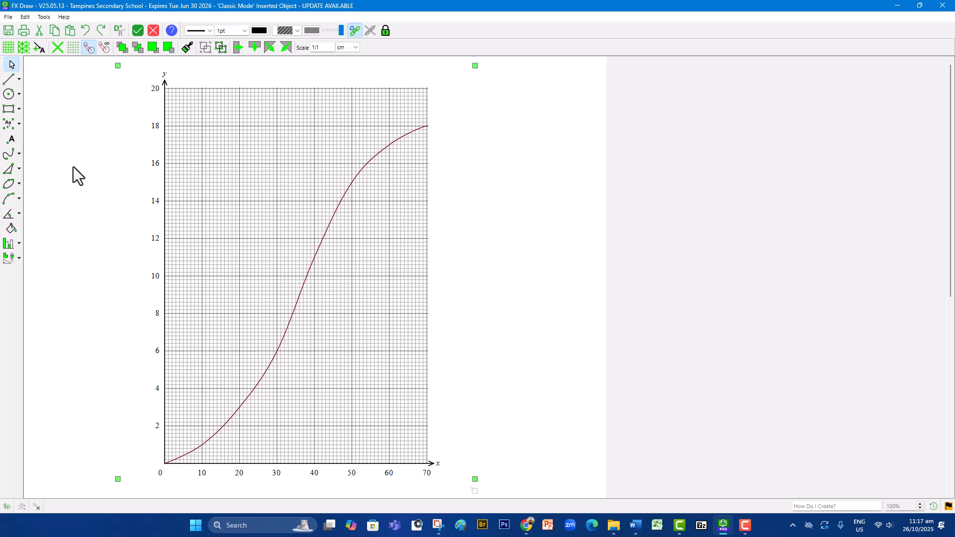
Draw a large statistics graph on the blank page and open its properties.
click(20, 243)
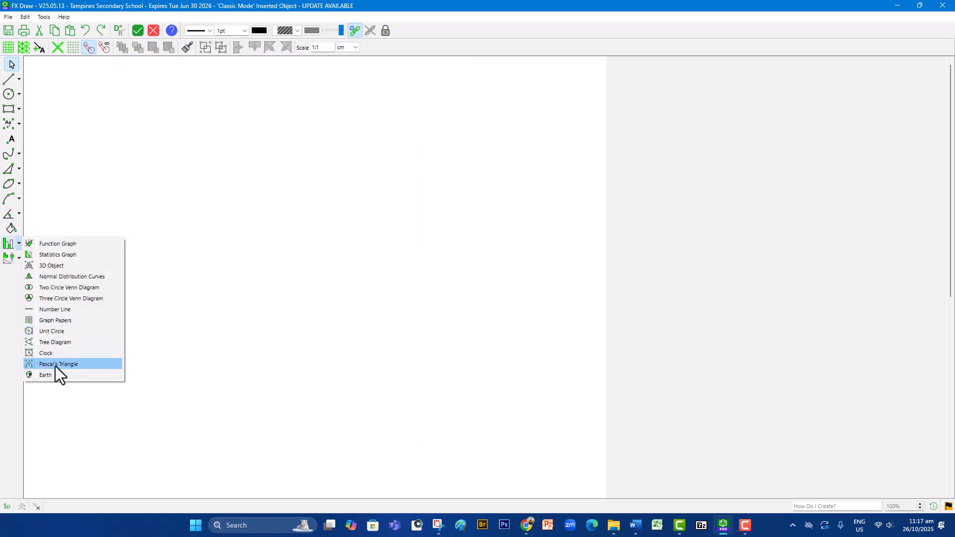
click(53, 256)
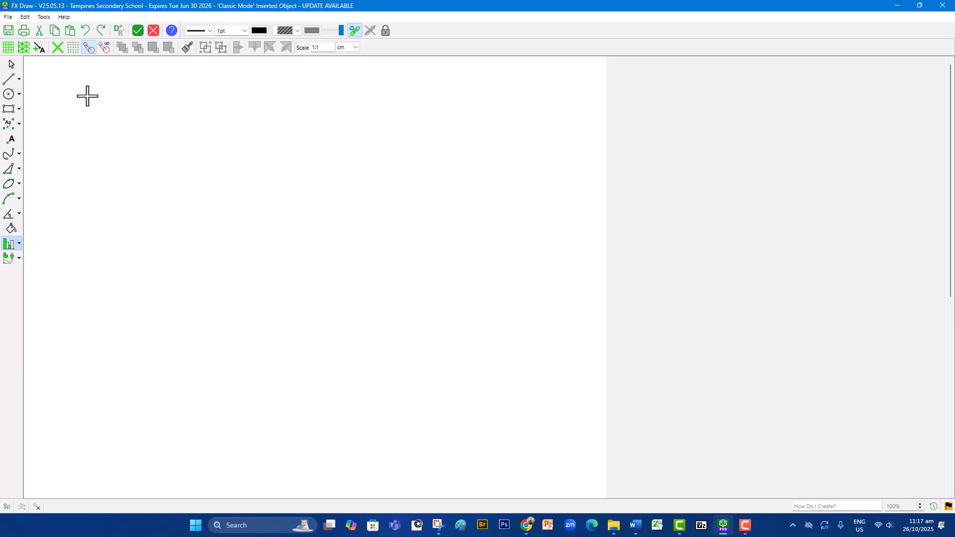
drag(99, 75, 452, 446)
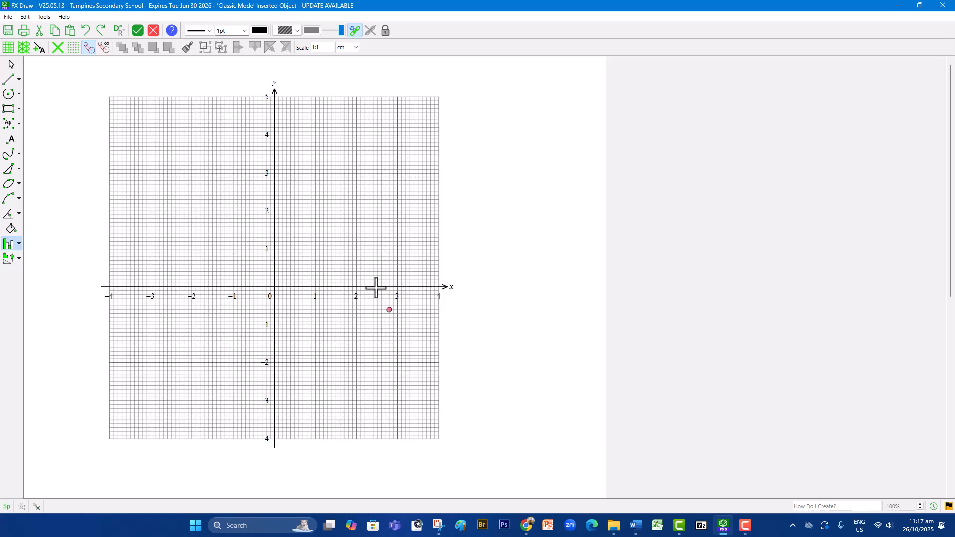
double_click(334, 215)
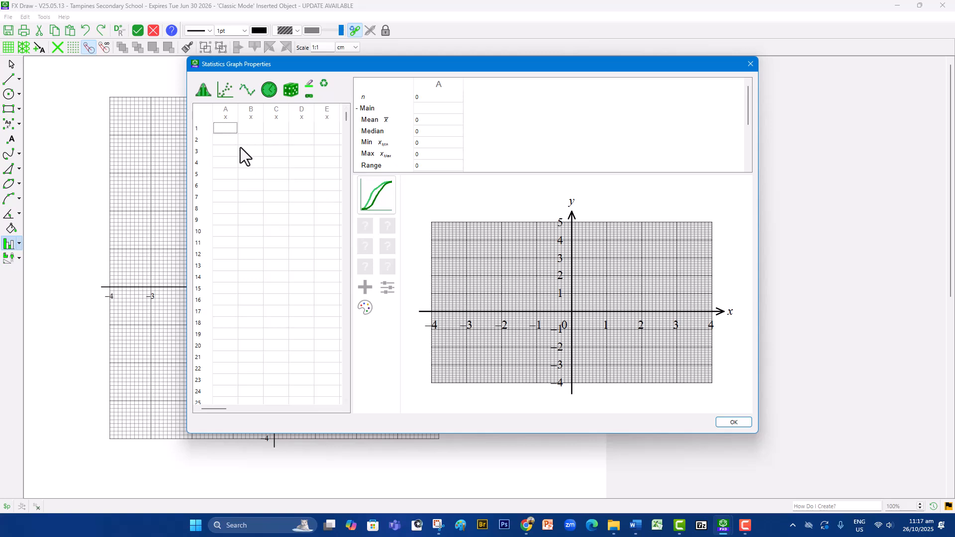
Enter the class 0-10 in the first row of column A, setting column A to group and column B to frequency.
text(0-10)
key(Return)
right_click(225, 119)
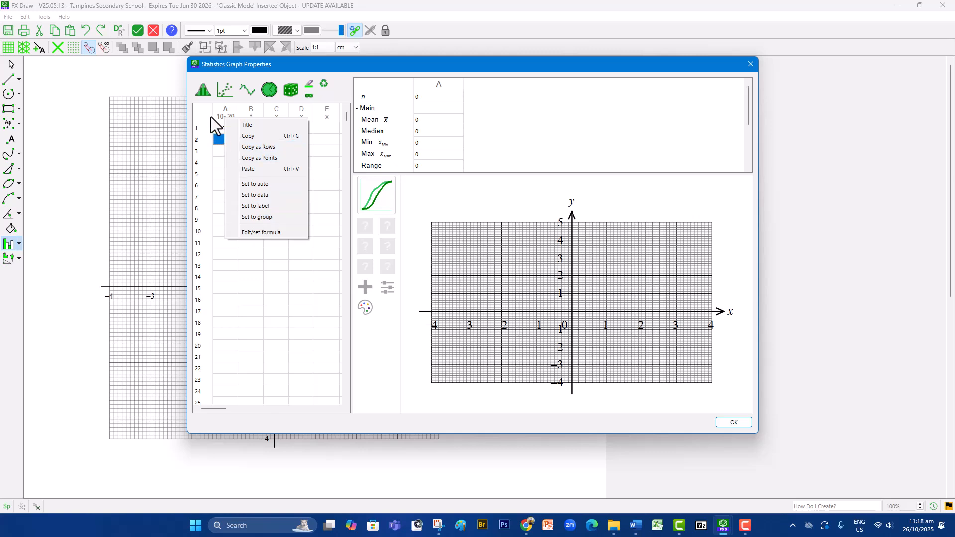
click(249, 115)
click(251, 114)
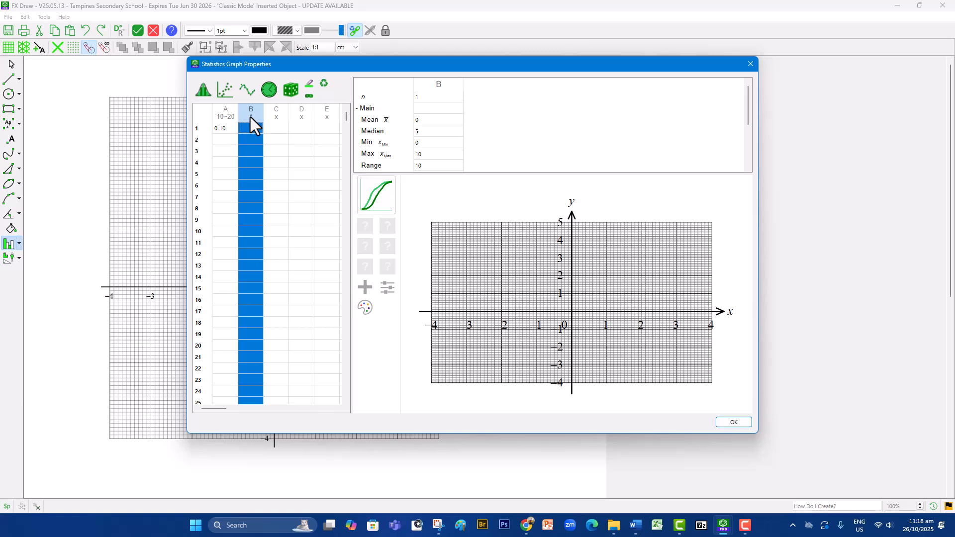
right_click(250, 118)
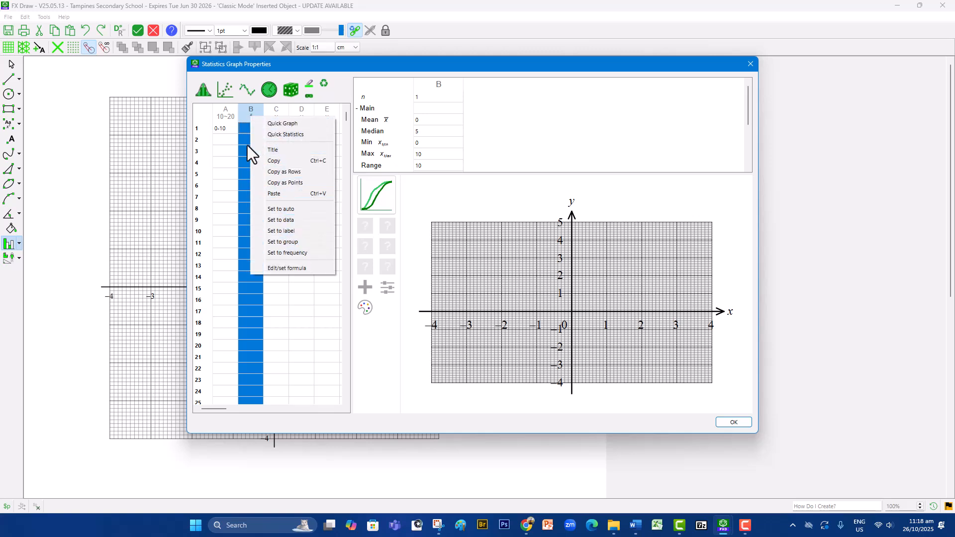
Enter the remaining class intervals 10-20, 20-30, 30-40, 40-50, 50-60 and 60-70 in column A from row 2.
click(225, 141)
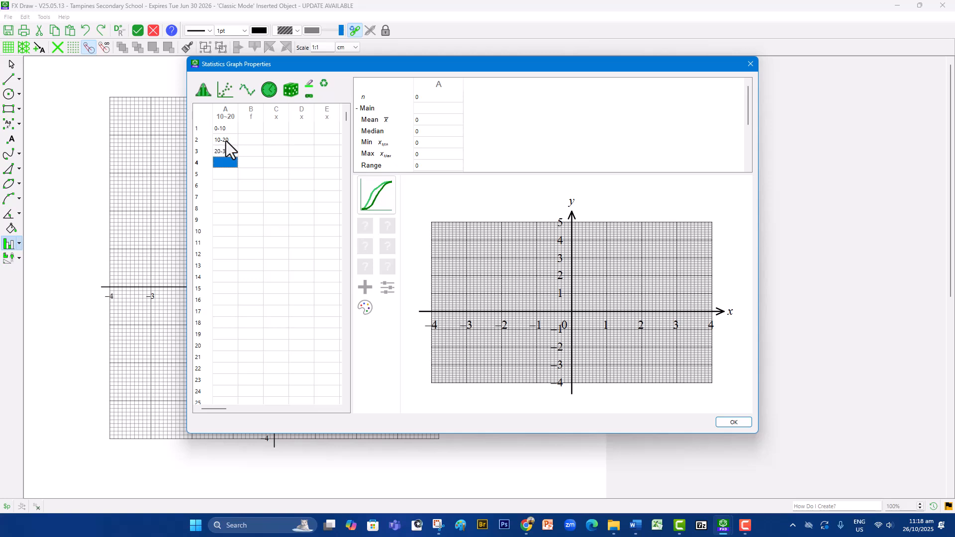
text(0-40)
key(Return)
text(40-50)
key(Return)
text(50-7)
key(BackSpace)
text(60)
key(Return)
text(6-)
key(BackSpace)
text(9)
key(BackSpace)
text(0-70)
key(Return)
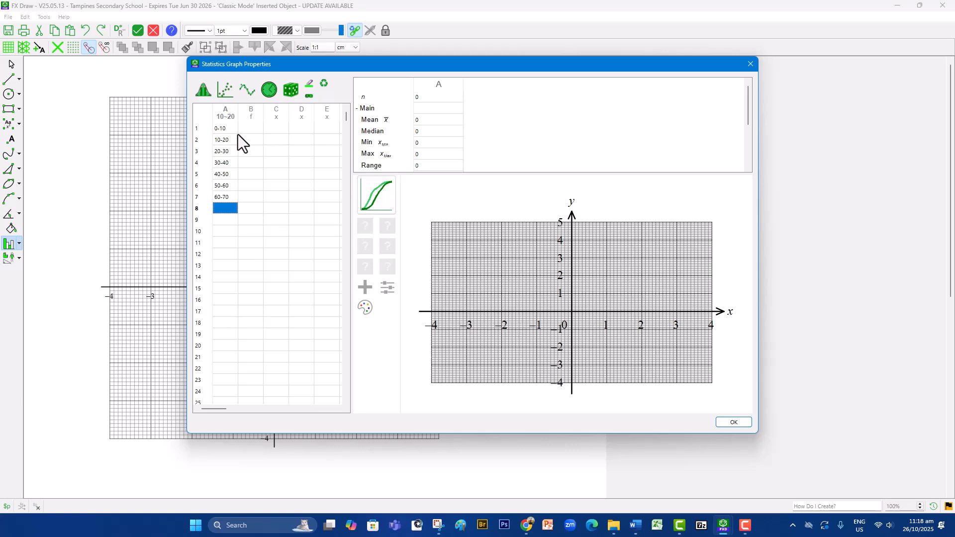
Enter the frequencies 1, 2, 3, 5, 4, 2 and 1 in column B beside the class intervals.
click(246, 131)
text(2)
key(Return)
text(3)
key(Return)
text(5)
key(Return)
text(4)
key(Return)
text(2)
key(Return)
text(1)
key(Return)
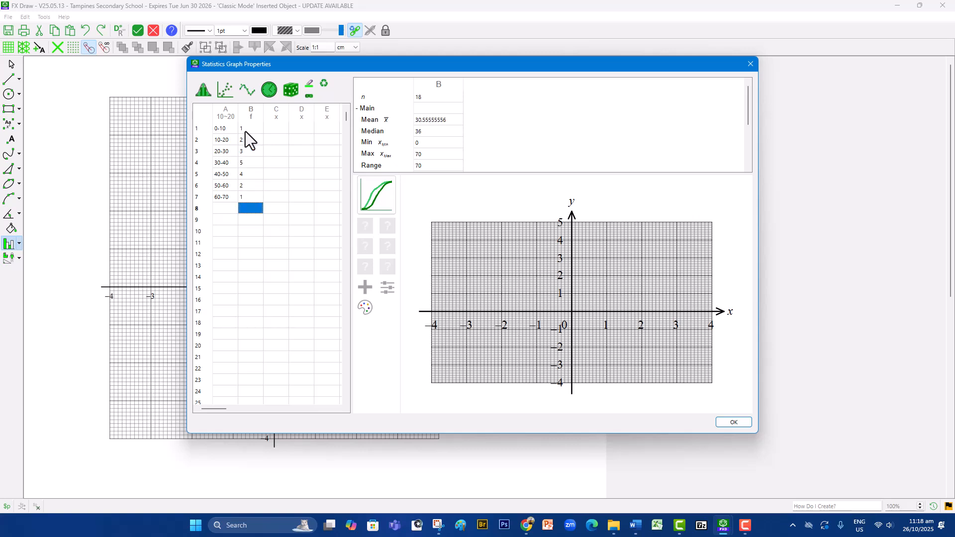
Make the graph a Cumulative Frequency Plot and assign column B as the data for its first data set.
click(373, 202)
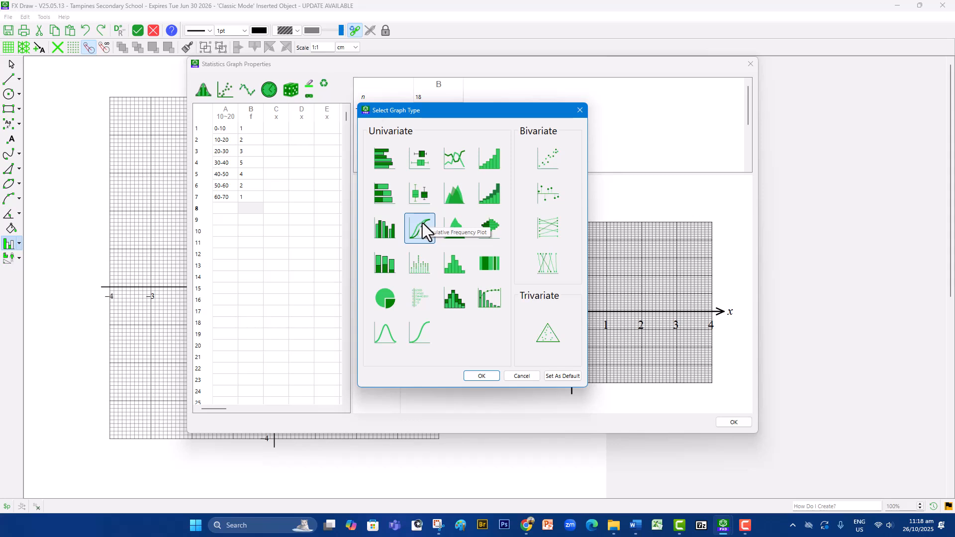
click(489, 380)
click(366, 229)
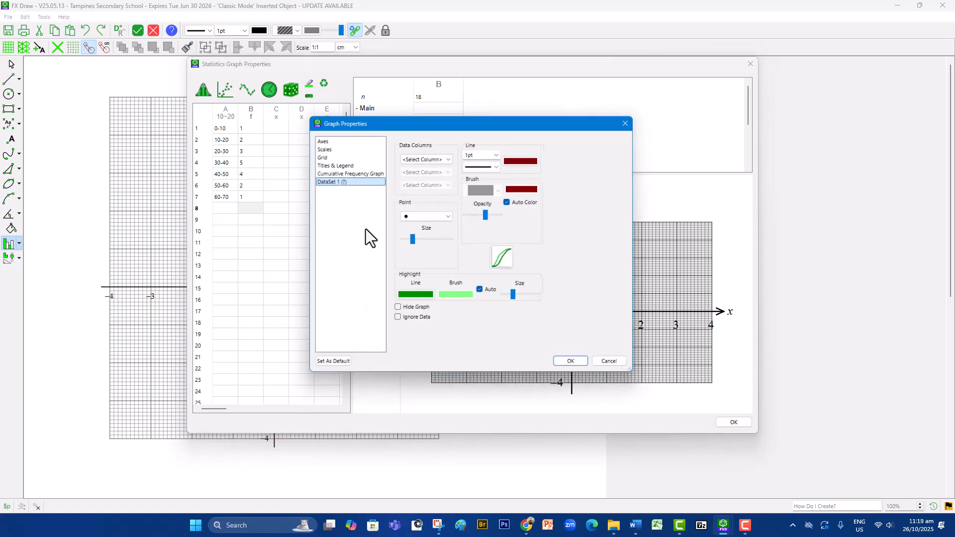
click(431, 156)
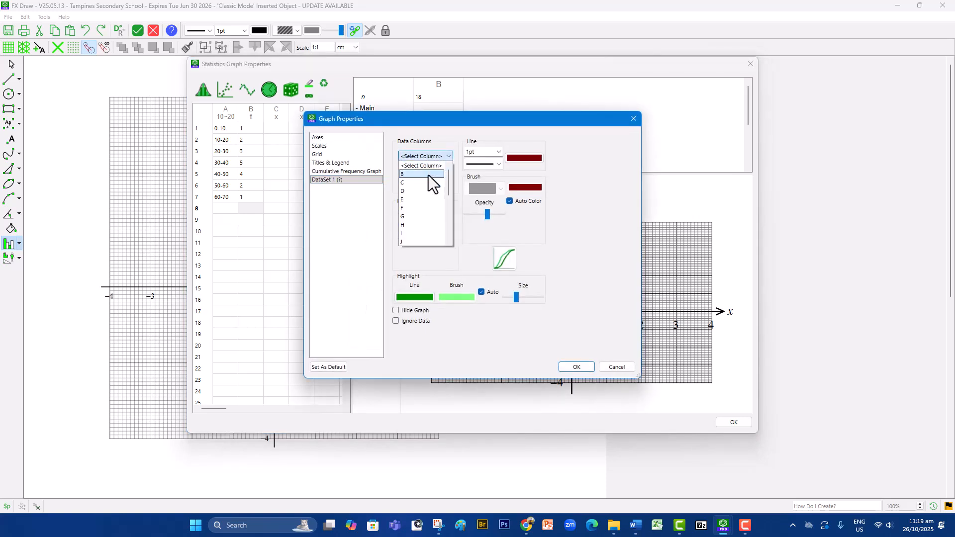
click(427, 174)
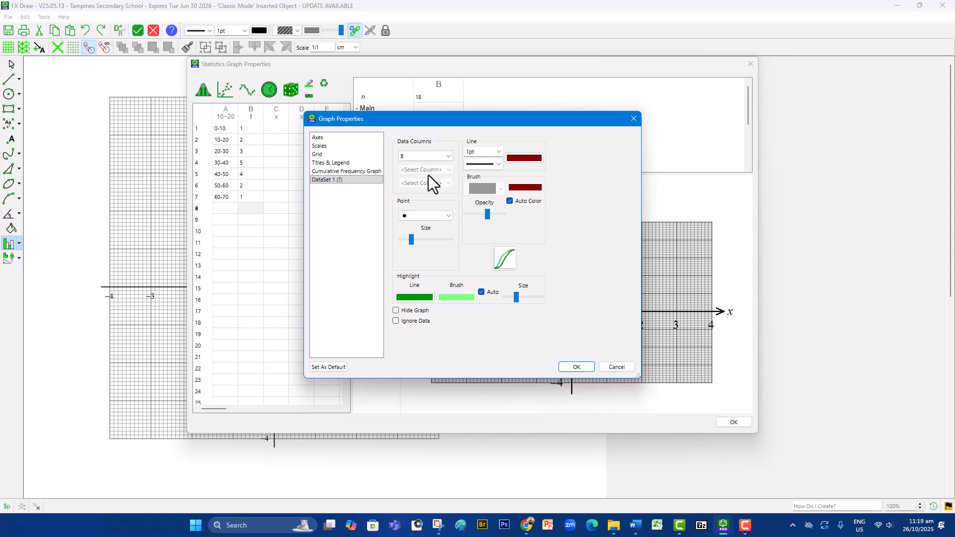
click(423, 298)
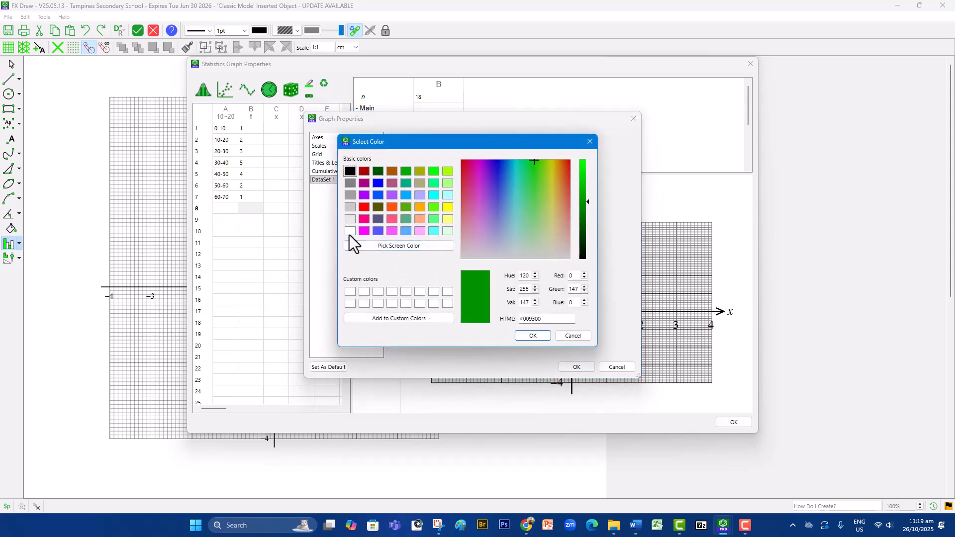
click(522, 336)
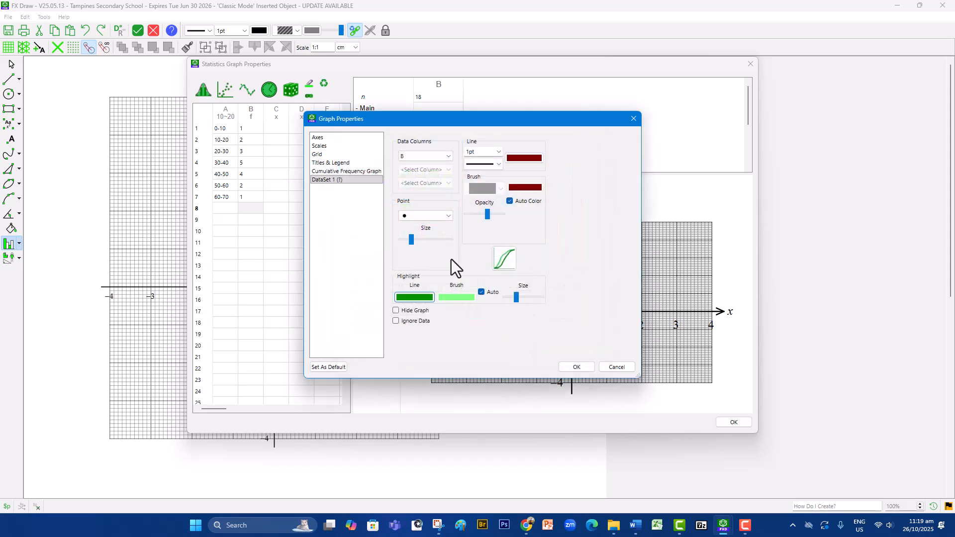
click(575, 367)
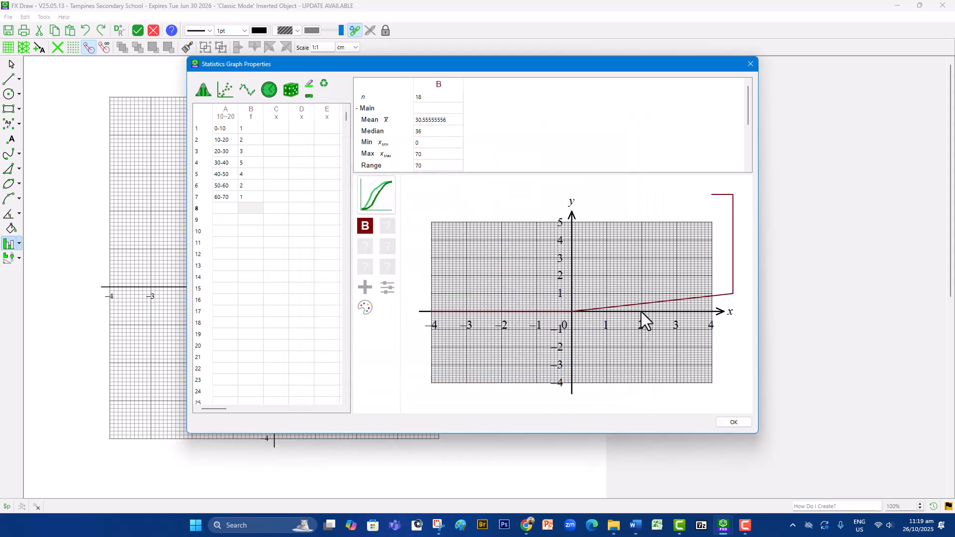
Set the x axis end notation to "No. of books" and remove its italics.
double_click(518, 263)
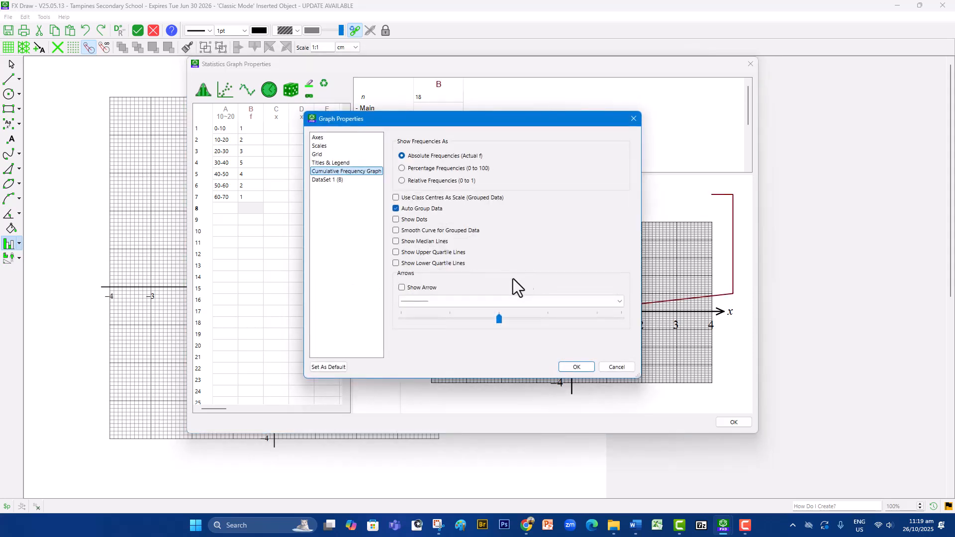
click(346, 138)
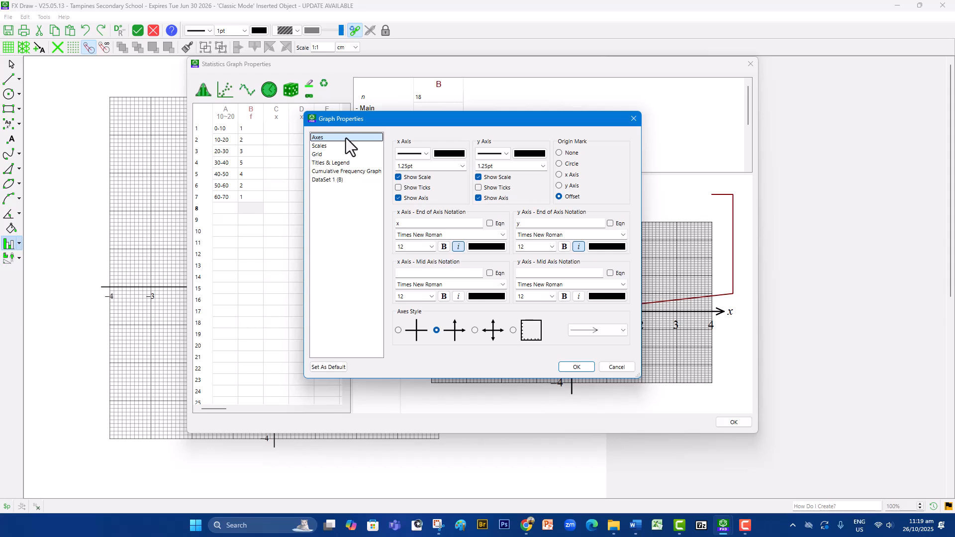
click(408, 225)
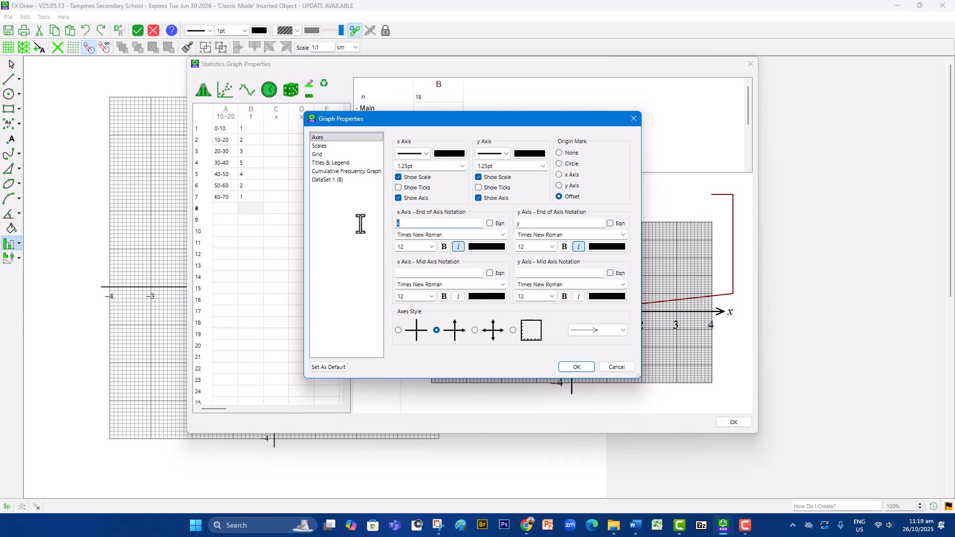
key(BackSpace)
text(No. of people)
key(BackSpace)
key(BackSpace)
key(BackSpace)
key(BackSpace)
key(BackSpace)
key(BackSpace)
text(books)
click(458, 247)
Set the y axis end notation to "Cumulative Frequency" and remove its italics.
drag(526, 223, 500, 227)
text(Cumulative Frequency)
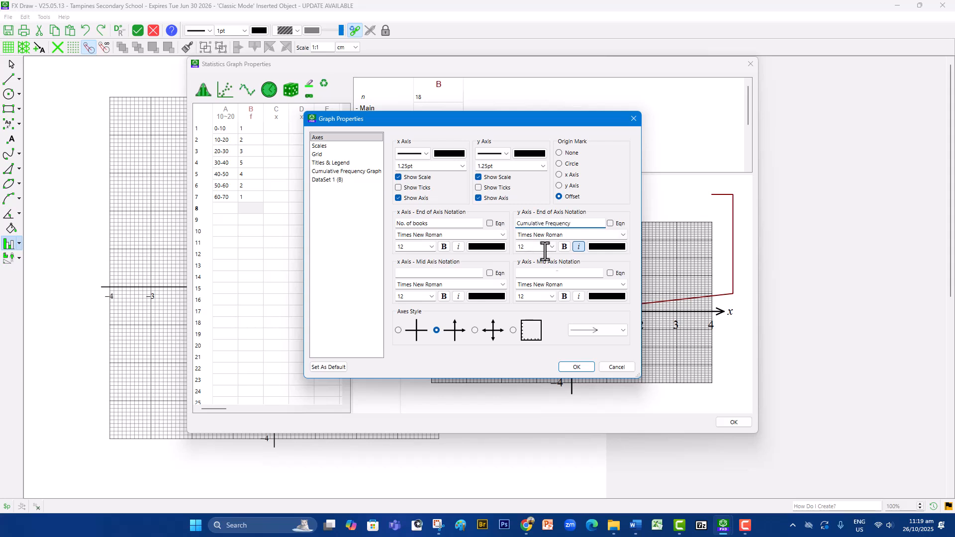
click(578, 247)
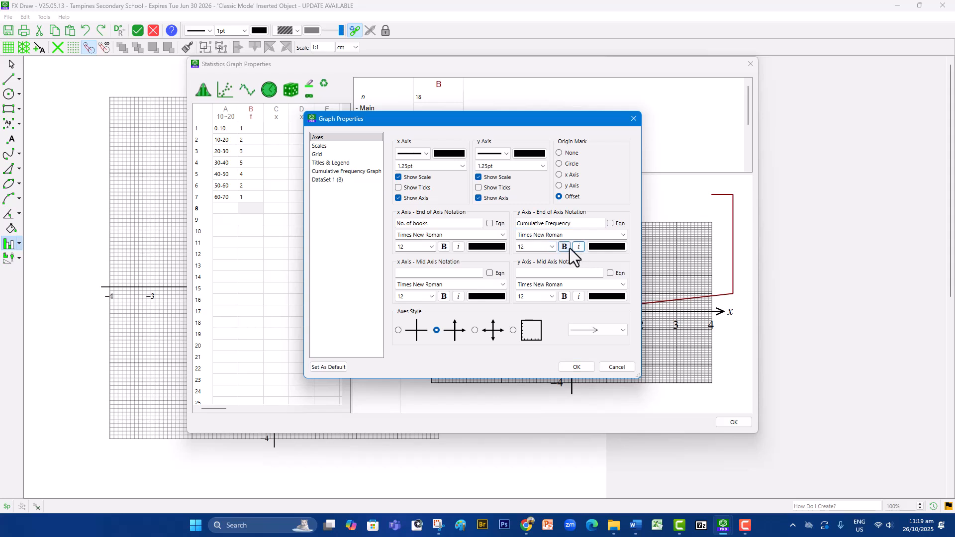
Scale the x axis from 0 to 70 with major divisions of 10 and minor divisions of 1.
click(335, 146)
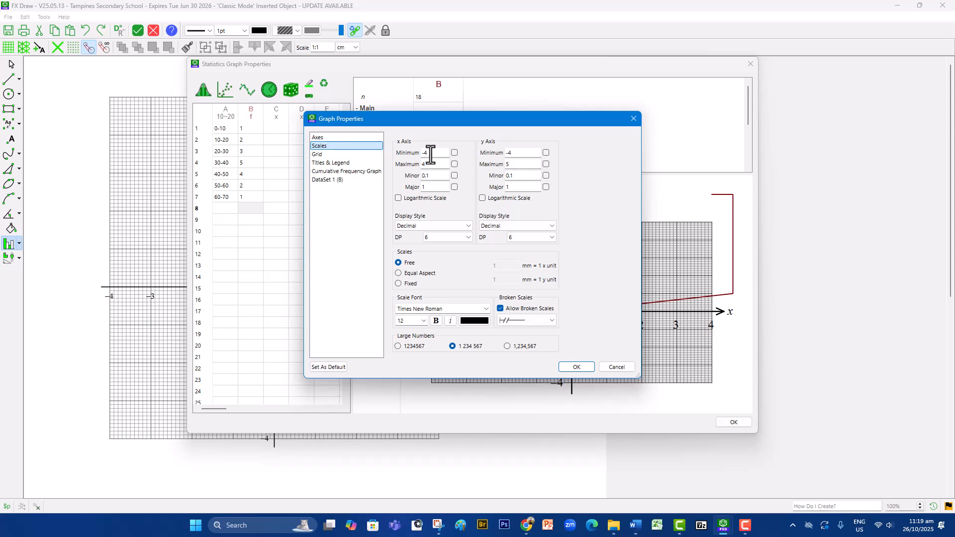
mouse_move(430, 154)
mouse_down()
mouse_move(417, 153)
mouse_move(419, 164)
mouse_up()
text(0)
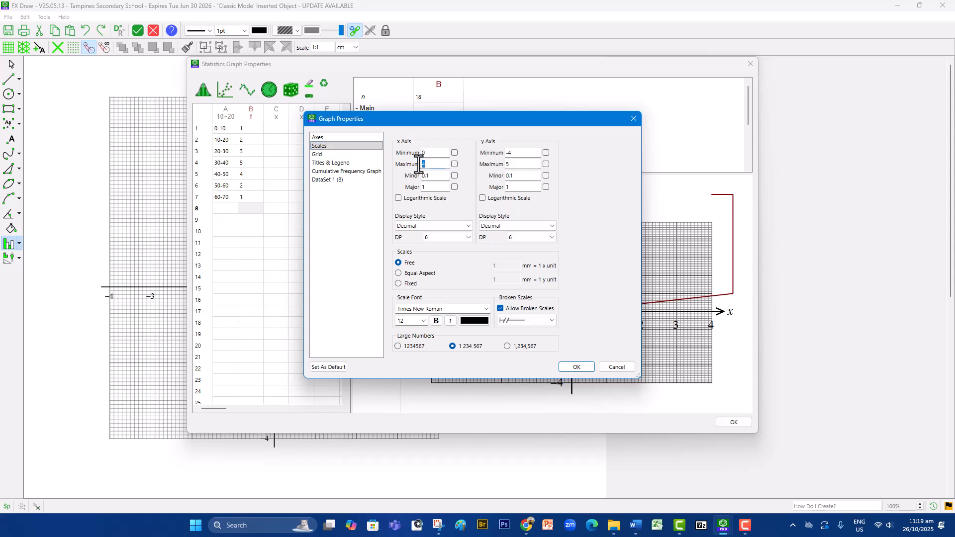
text(70)
click(442, 176)
click(433, 191)
text(0)
drag(434, 176, 410, 177)
Scale the y axis from 0 to 18 with major divisions of 2 and minor divisions of 0.2.
click(498, 166)
text(18)
click(494, 154)
text(0)
click(524, 185)
text(2)
click(510, 175)
drag(510, 175, 516, 176)
text(2)
Switch the graph to fixed scales, set the millimetres per x and y unit, and apply the properties to the drawing.
click(404, 285)
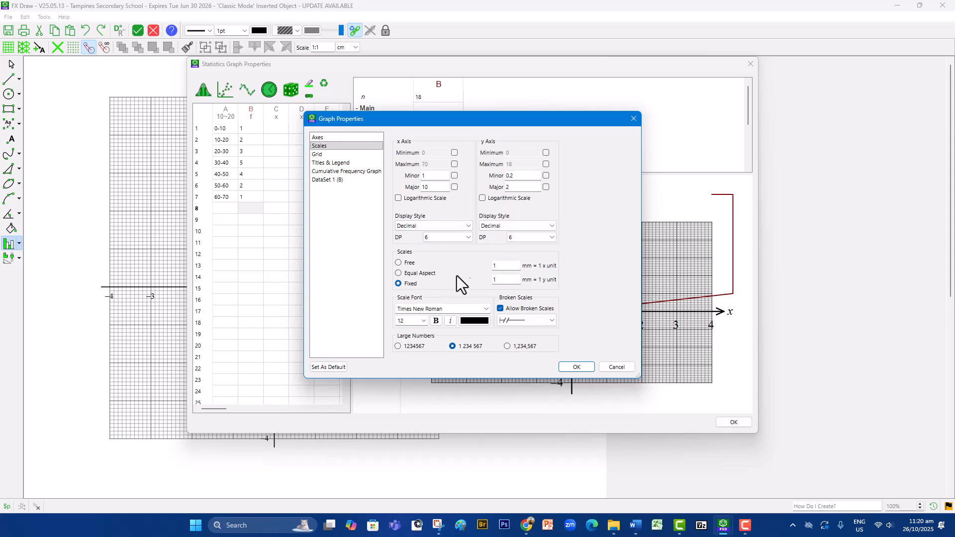
click(503, 265)
click(504, 264)
click(513, 280)
click(577, 368)
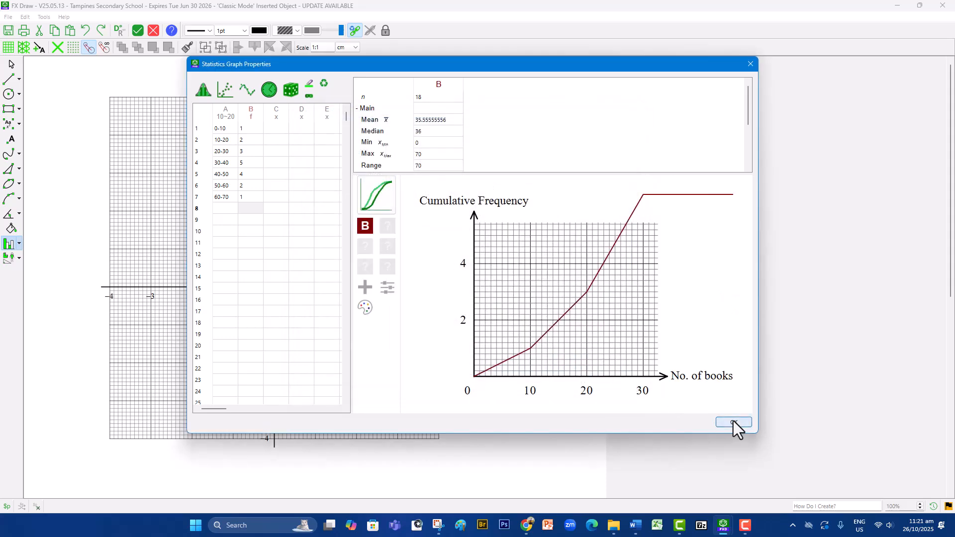
click(734, 423)
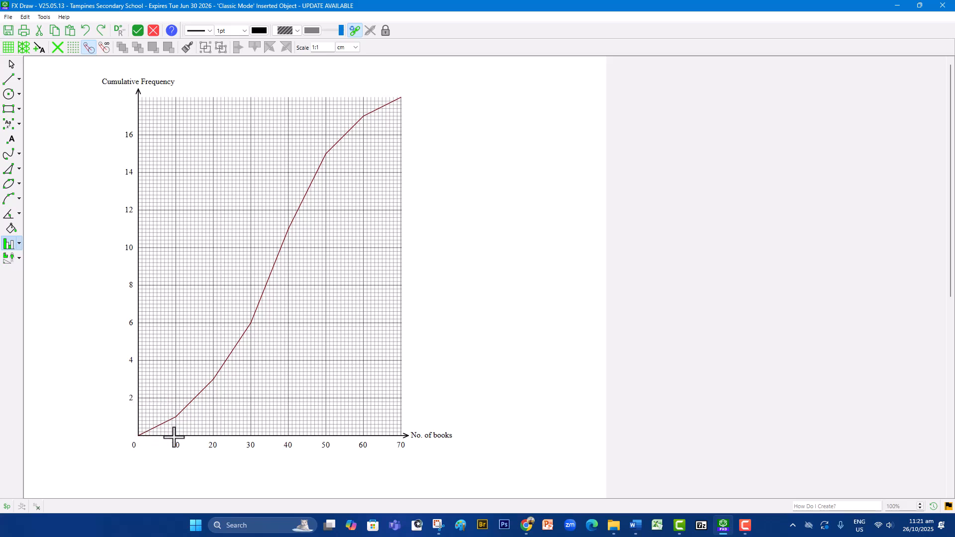
Enable the smooth curve for grouped data on the cumulative frequency graph and apply it to the drawing.
double_click(273, 245)
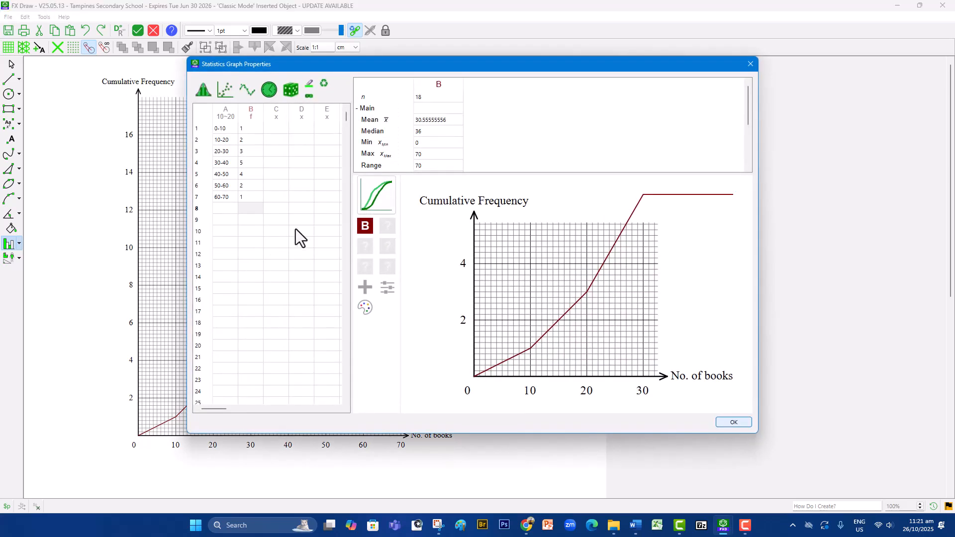
double_click(594, 275)
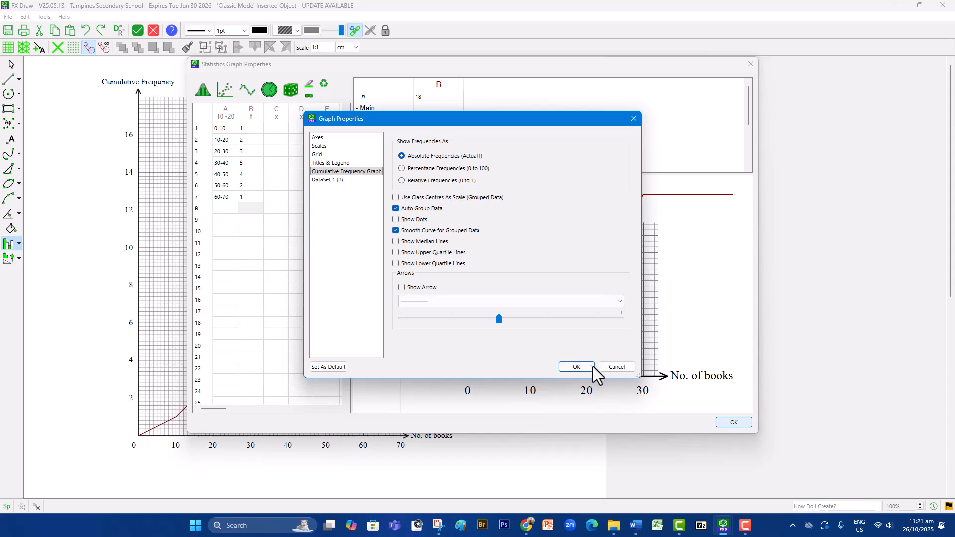
click(577, 367)
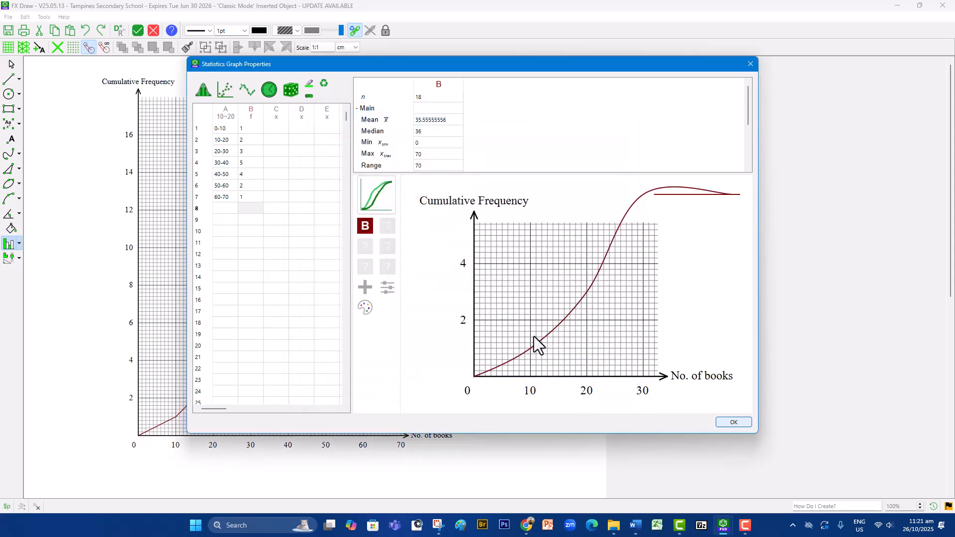
click(743, 424)
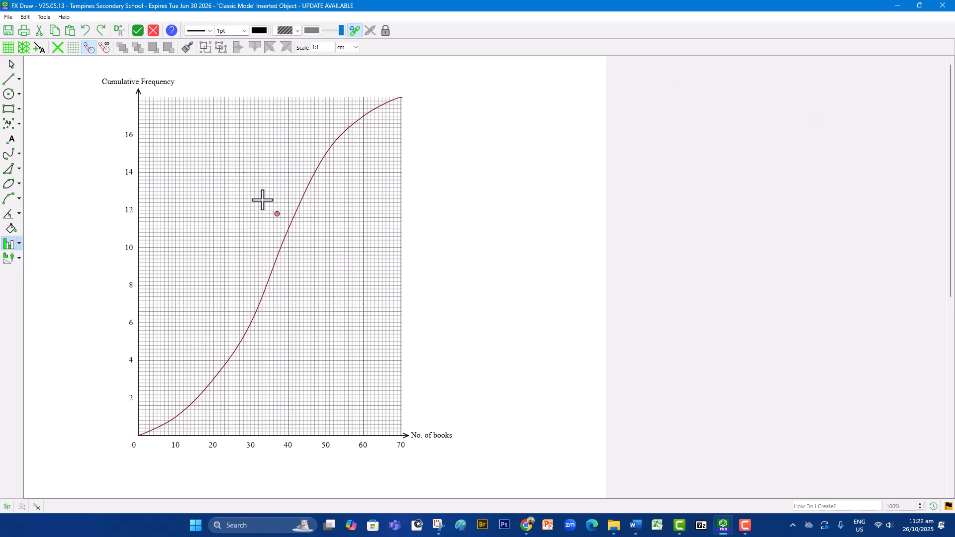
Review the graph's scale and grid settings, including the line styles and widths of the major and minor gridlines.
double_click(277, 158)
double_click(539, 247)
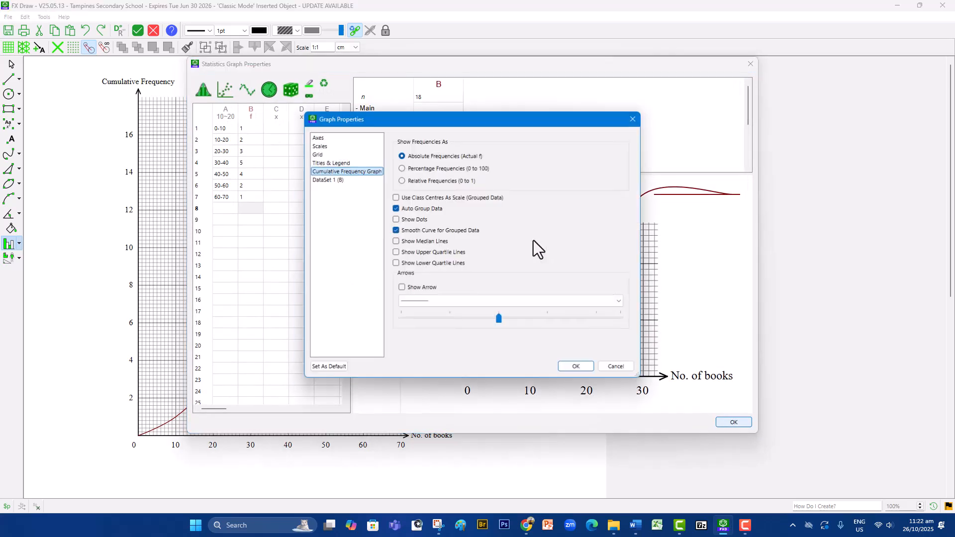
click(323, 148)
click(327, 155)
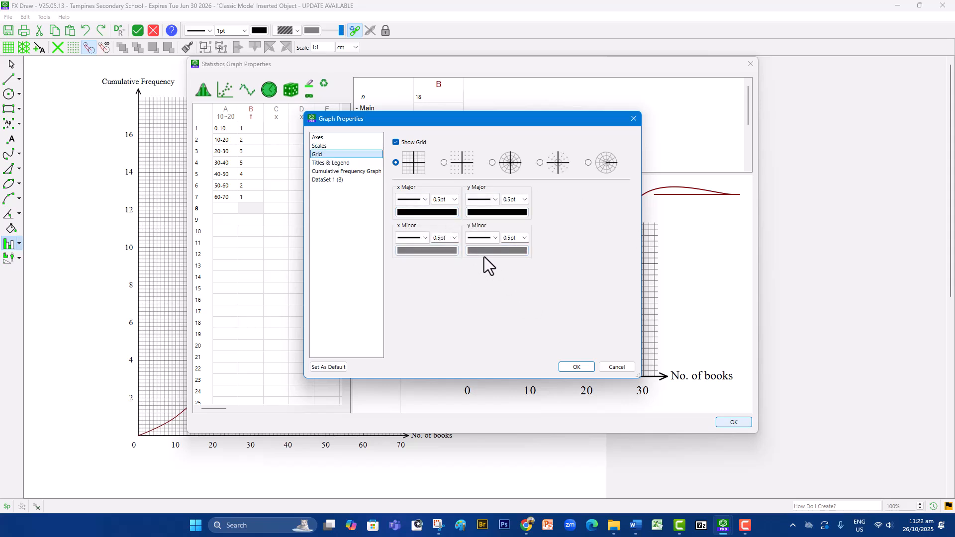
click(576, 366)
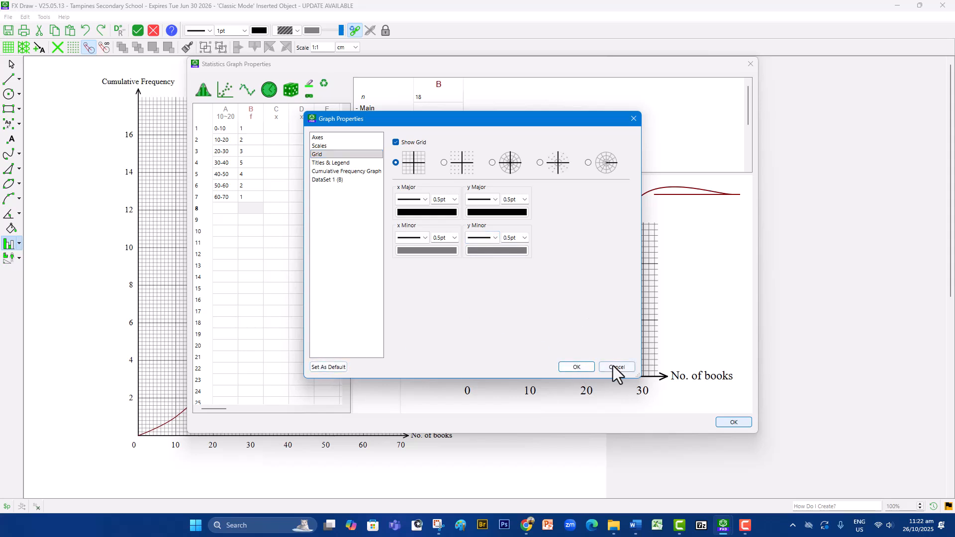
click(576, 366)
click(740, 422)
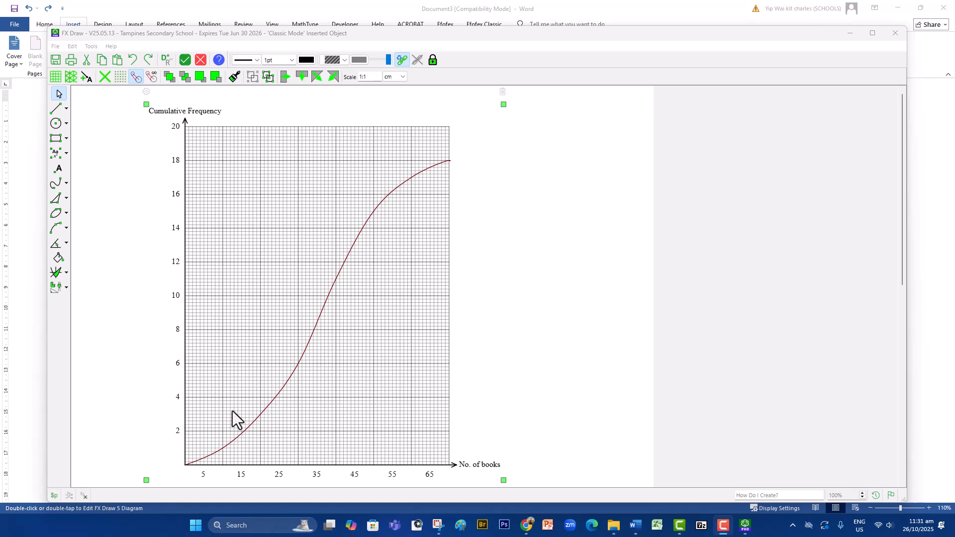
Set the line style of DataSet 1 (B) to no line in the cumulative frequency graph's properties.
double_click(338, 279)
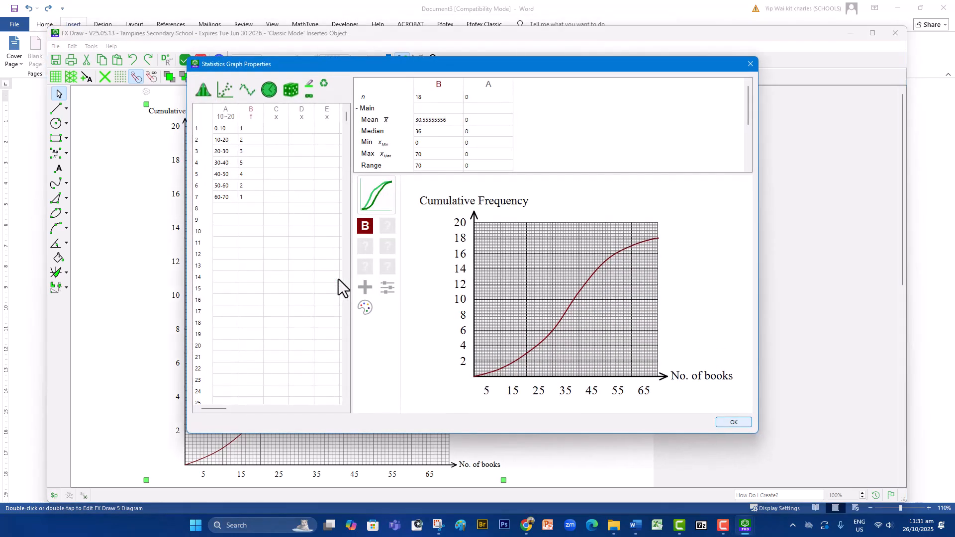
double_click(521, 288)
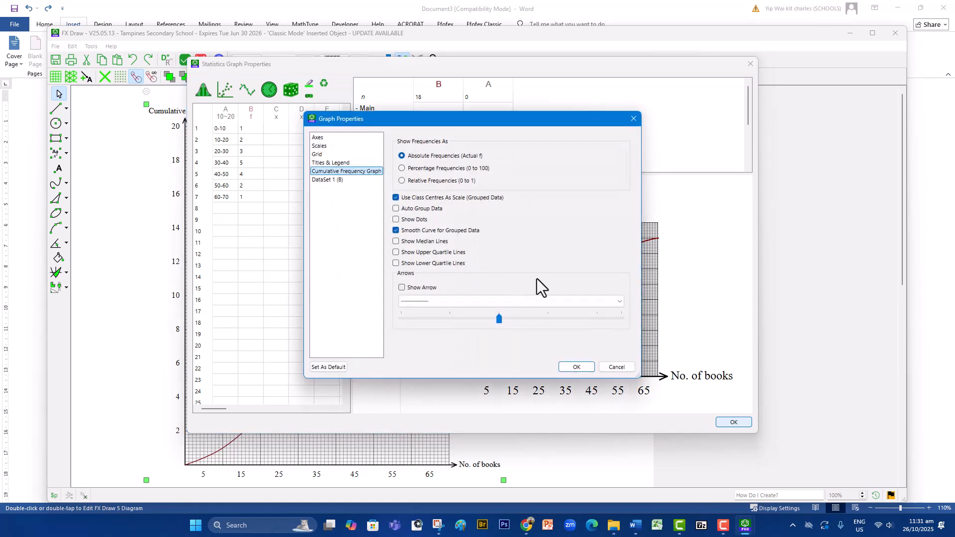
click(326, 180)
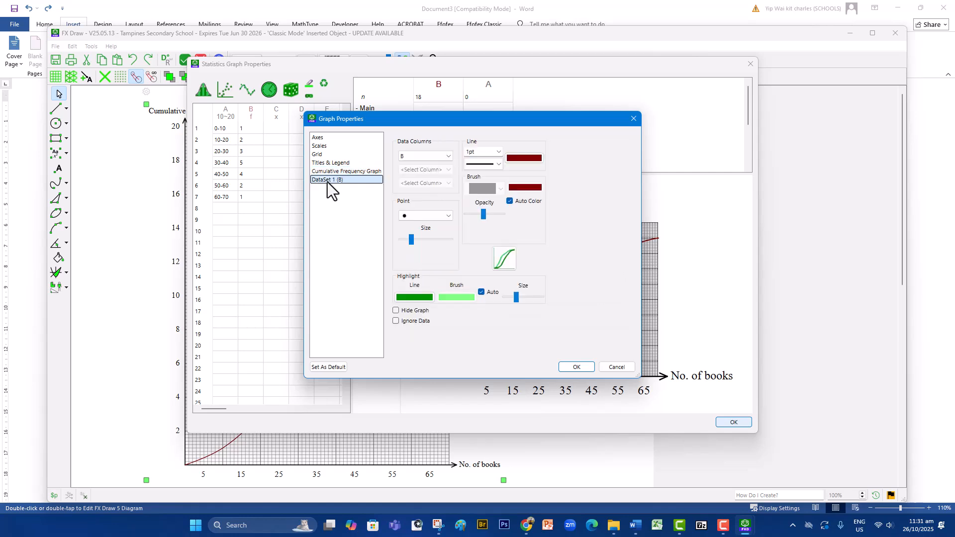
click(484, 166)
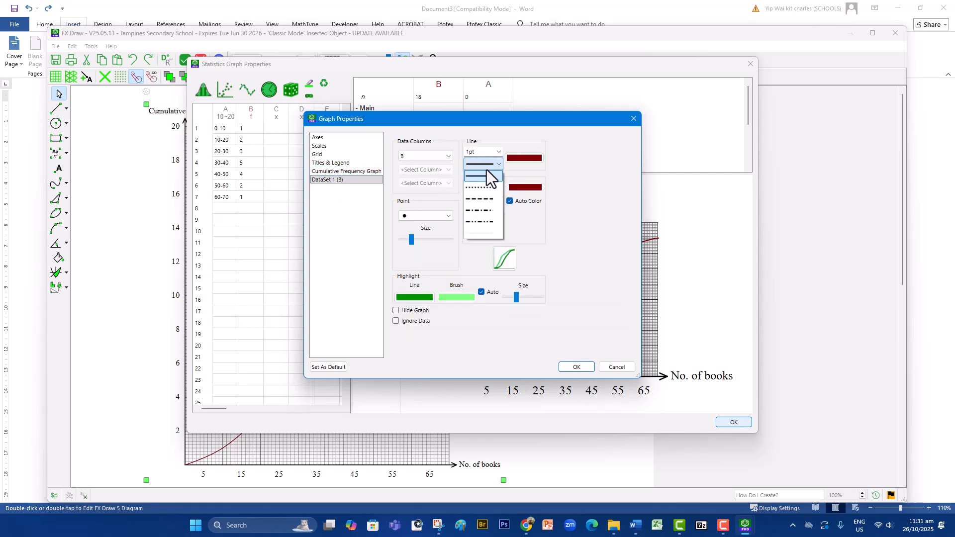
click(482, 233)
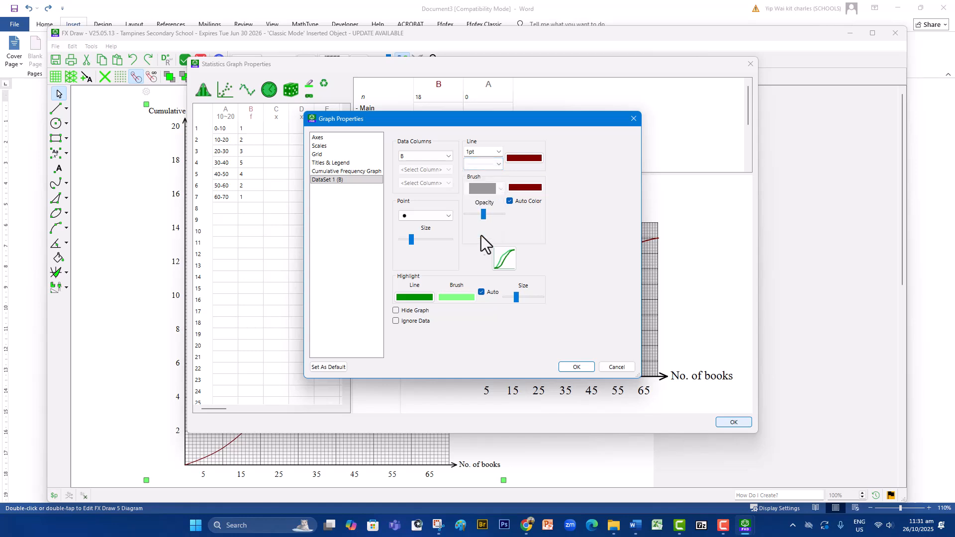
click(575, 369)
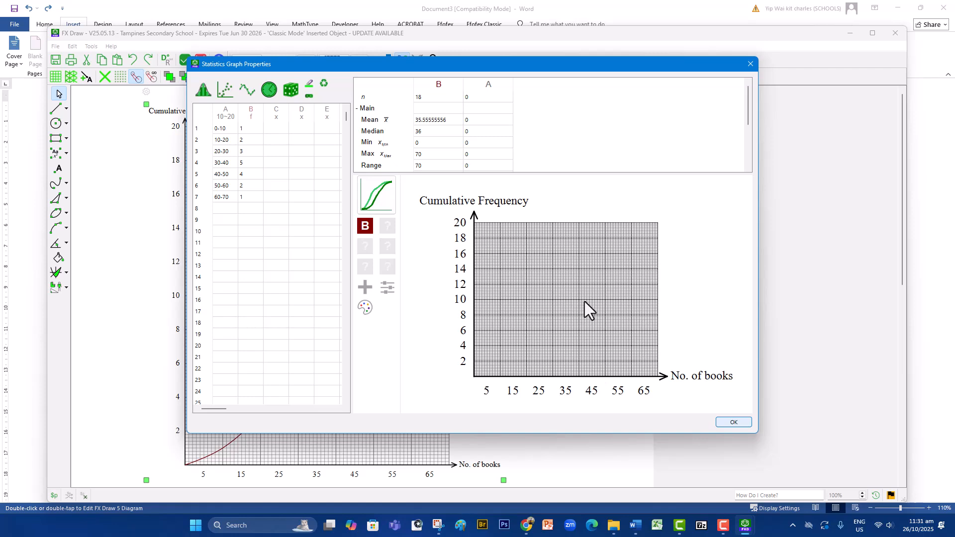
Show dots on the cumulative frequency graph, apply the properties, and return the updated drawing to the Word document.
double_click(569, 276)
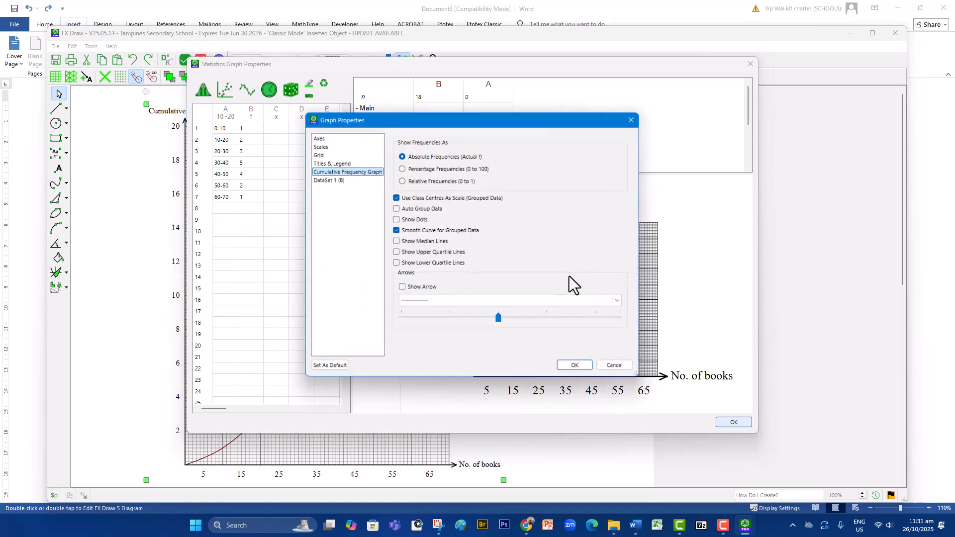
click(415, 219)
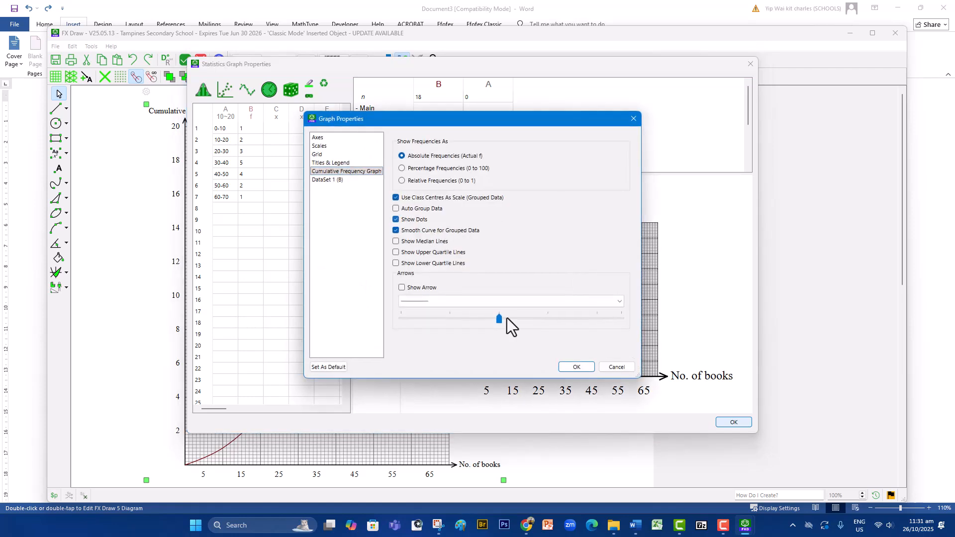
click(569, 370)
click(722, 423)
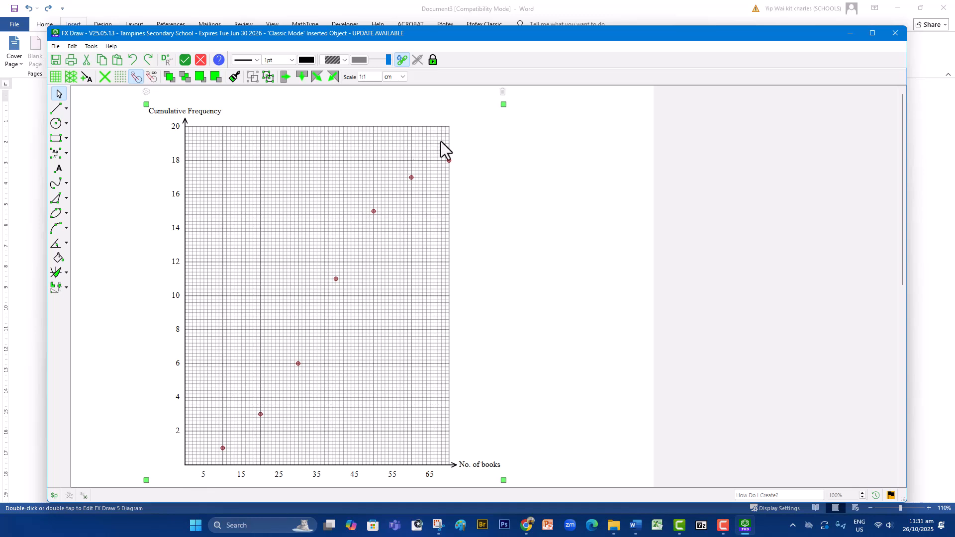
click(187, 64)
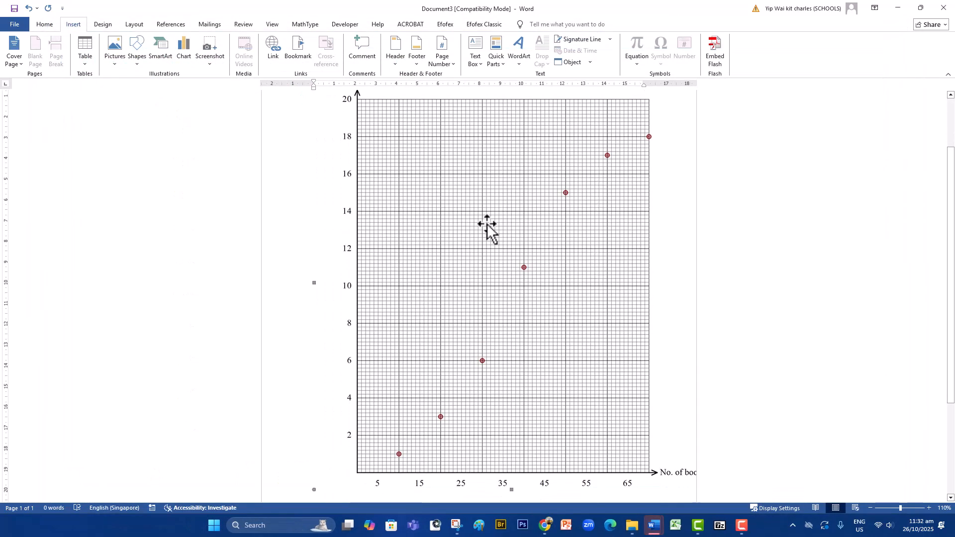
Draw a freeform Curve shape over the graph from the origin through each plotted dot, ending at the dot at 18.
click(136, 56)
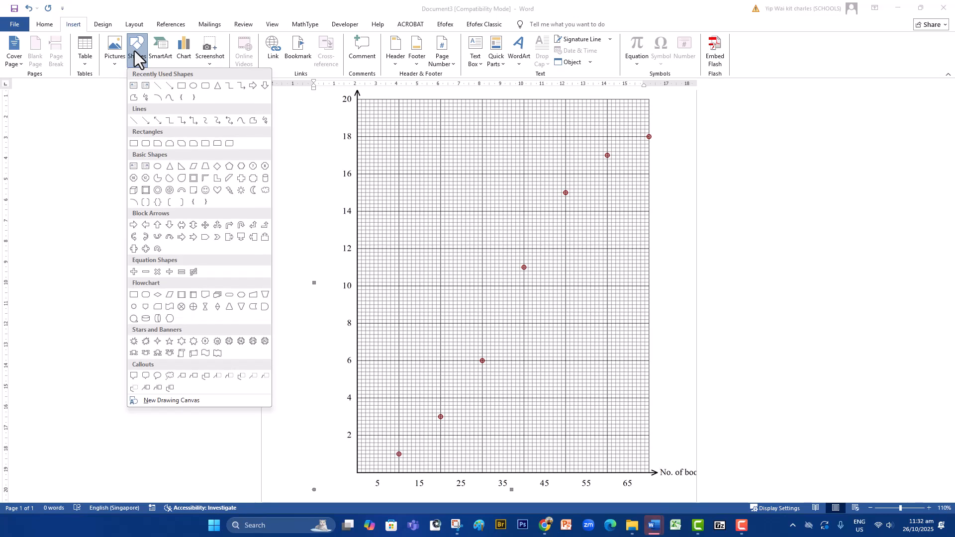
click(171, 100)
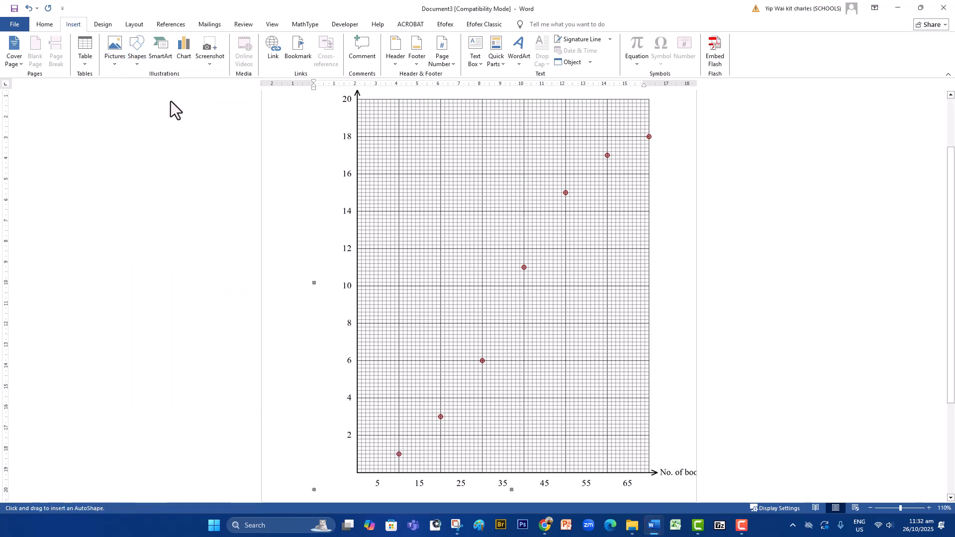
click(357, 473)
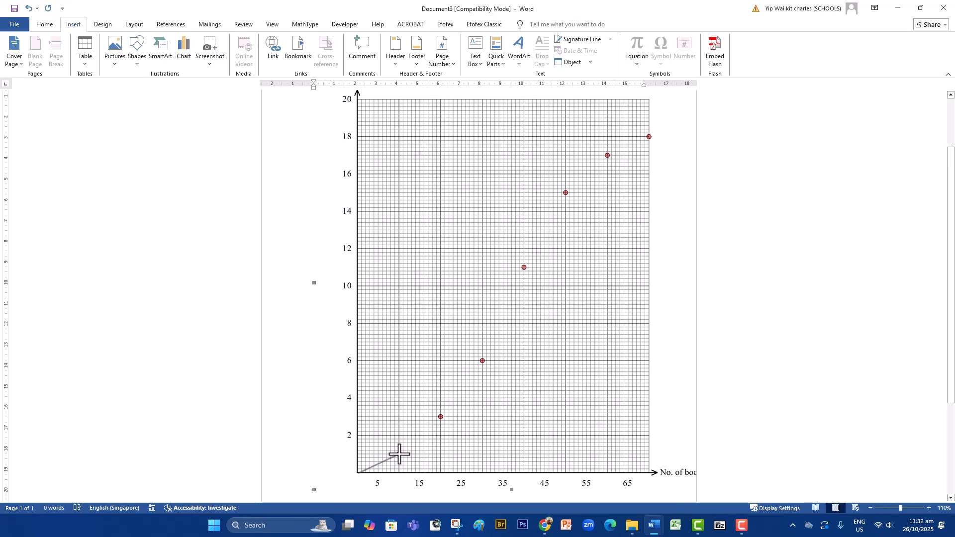
click(399, 453)
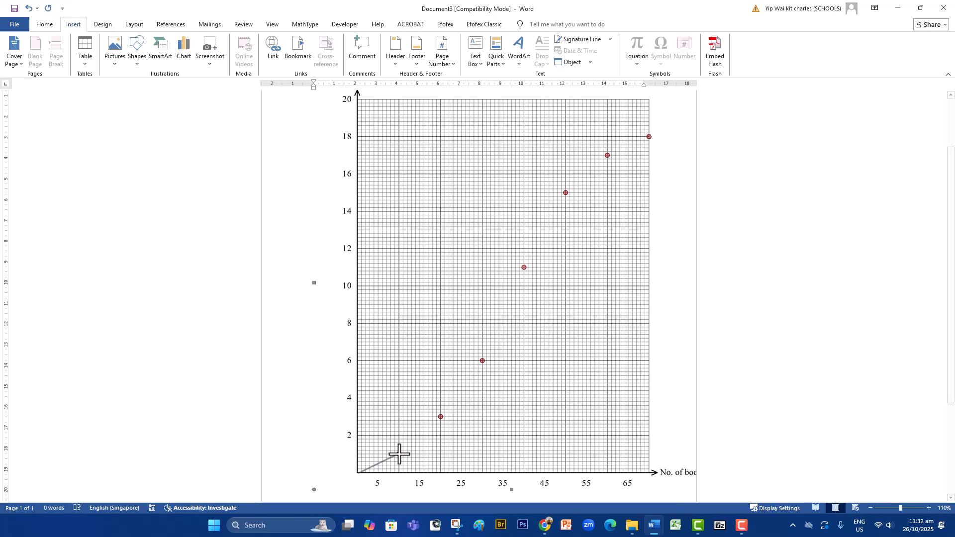
click(441, 417)
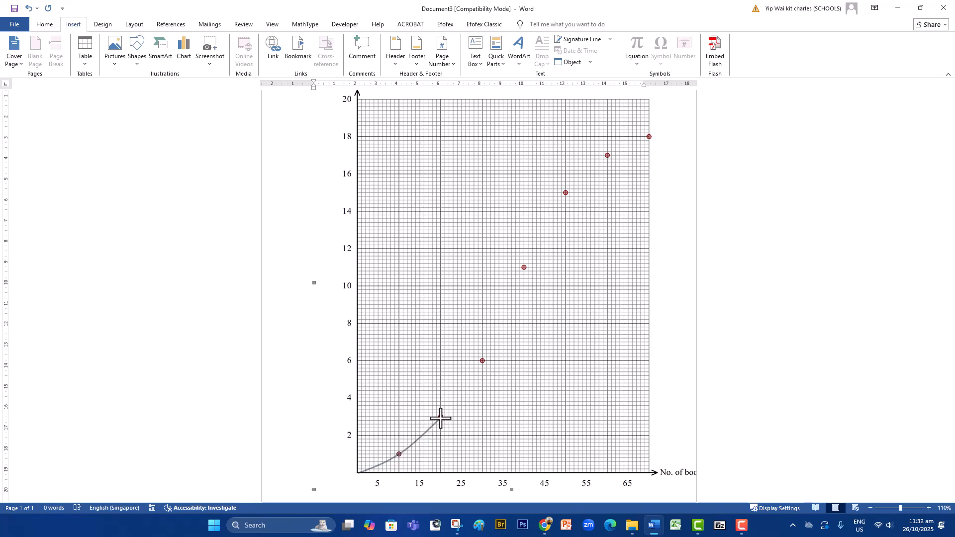
click(482, 362)
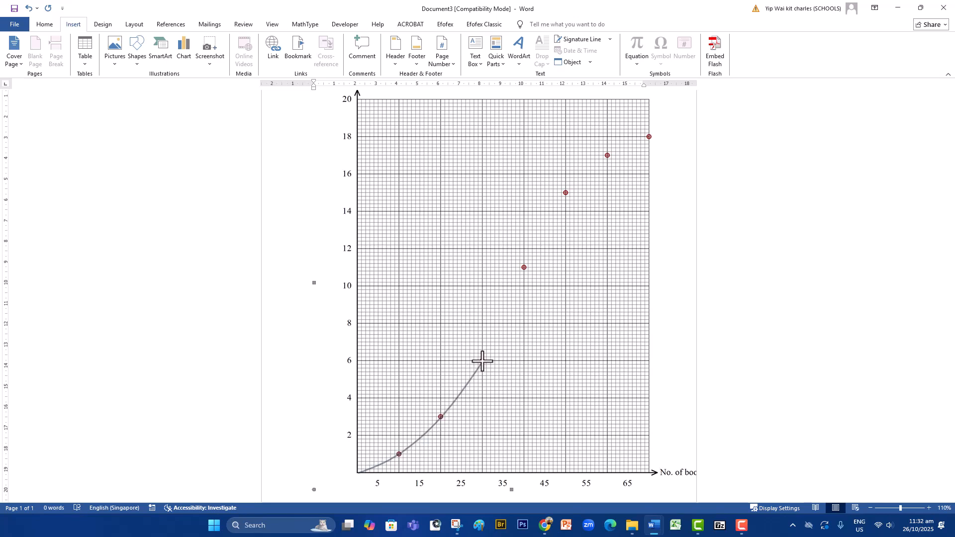
click(523, 267)
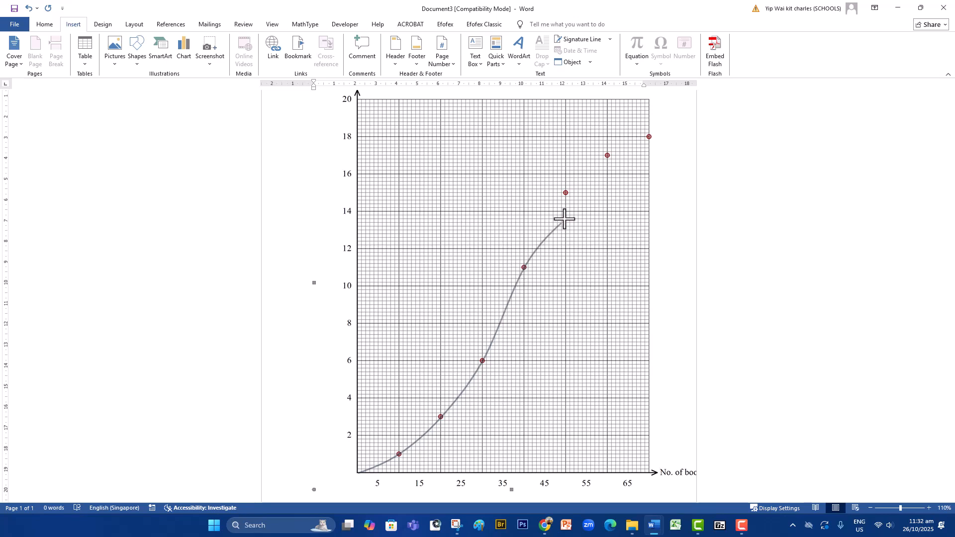
click(566, 193)
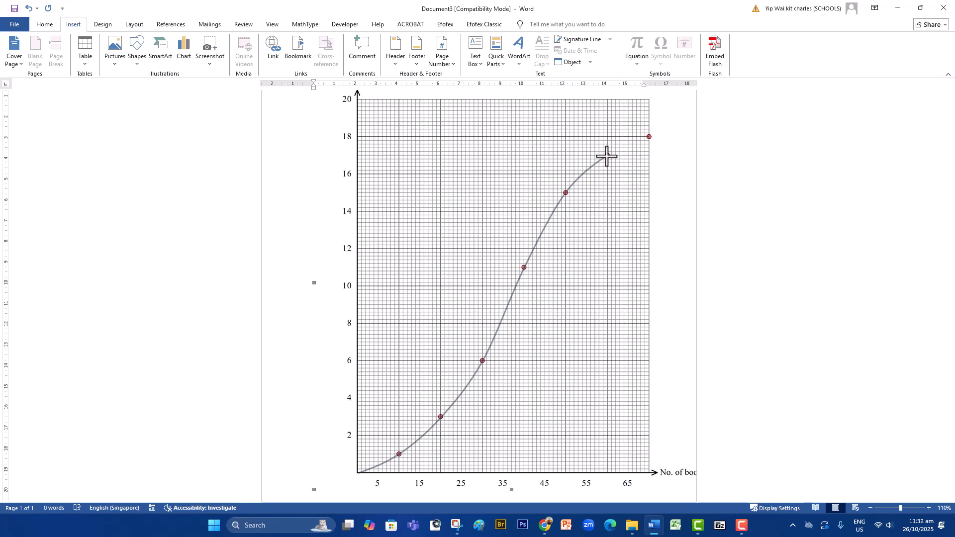
click(606, 155)
double_click(649, 137)
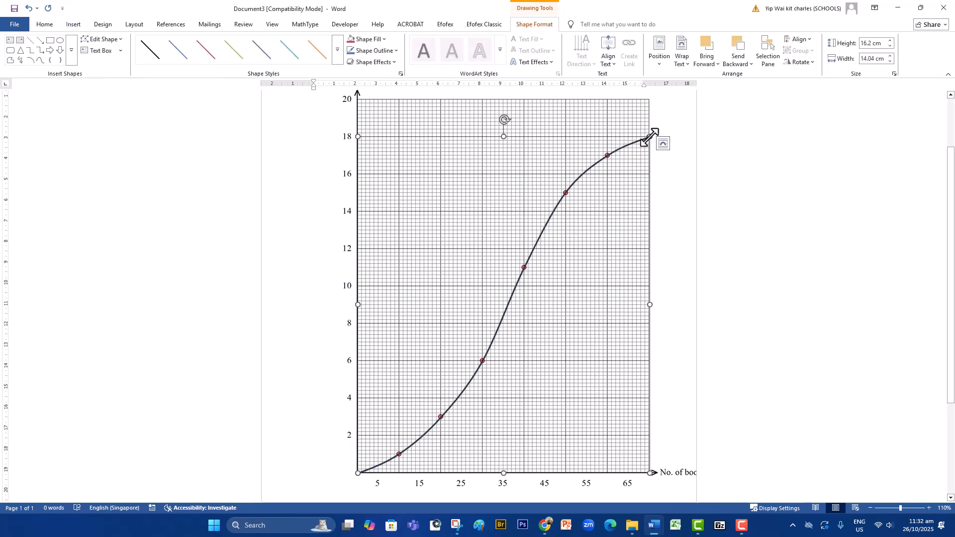
click(763, 203)
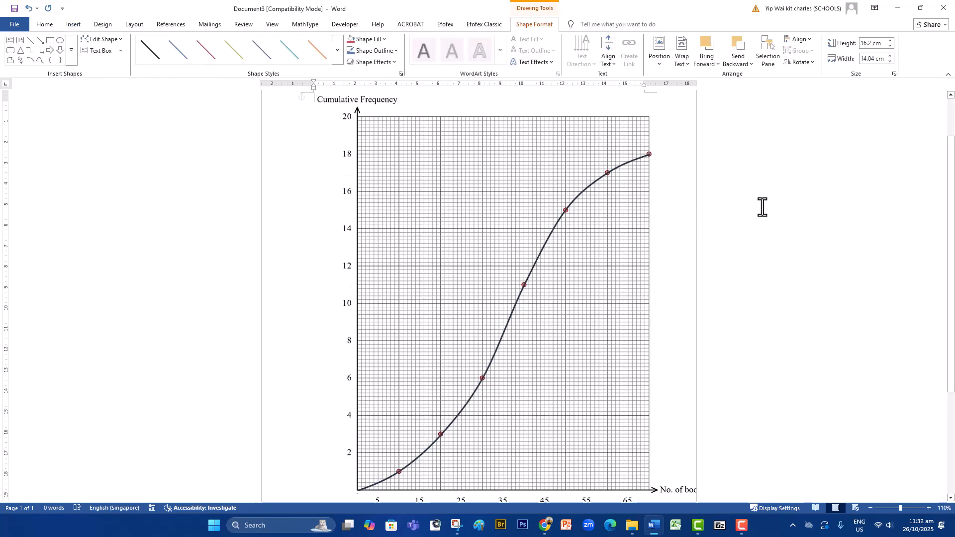
Edit the points of the drawn curve and shift the point at cumulative frequency 11 slightly towards the y-axis.
scroll(727, 235, down, 1)
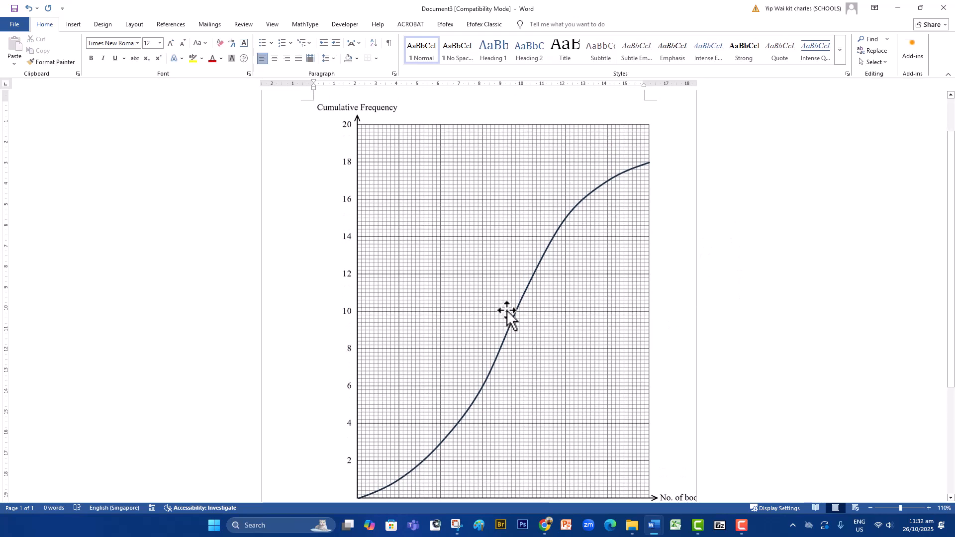
scroll(507, 310, down, 1)
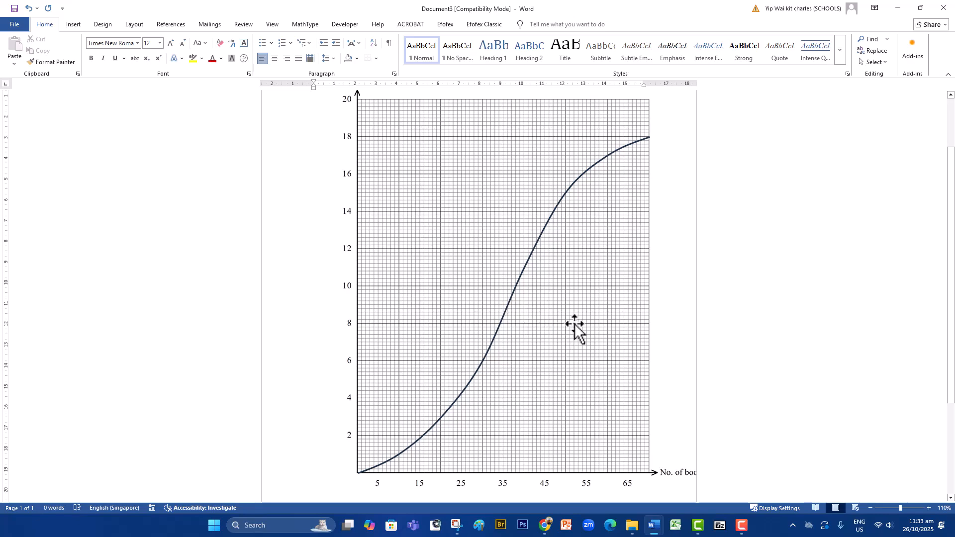
scroll(575, 323, up, 6)
scroll(587, 326, up, 2)
scroll(587, 326, up, 5)
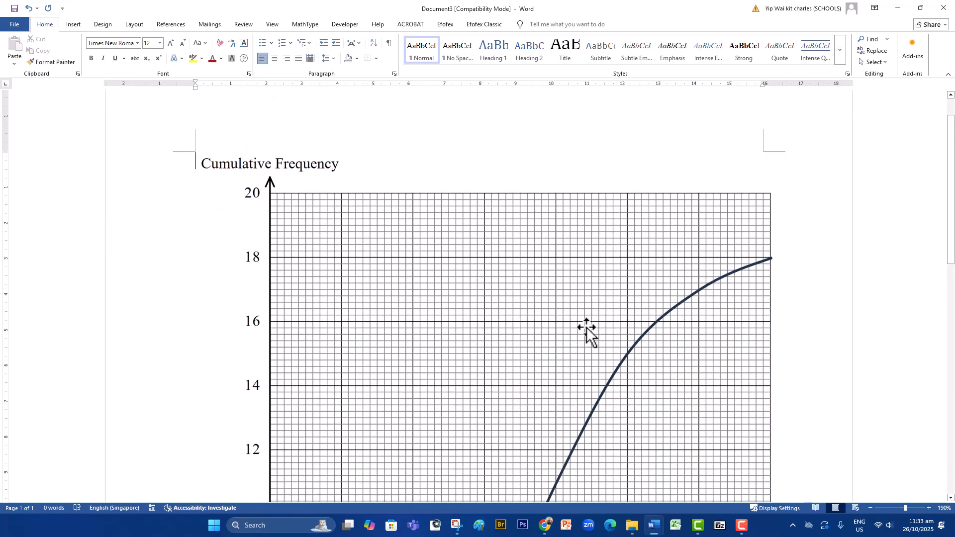
scroll(586, 327, down, 6)
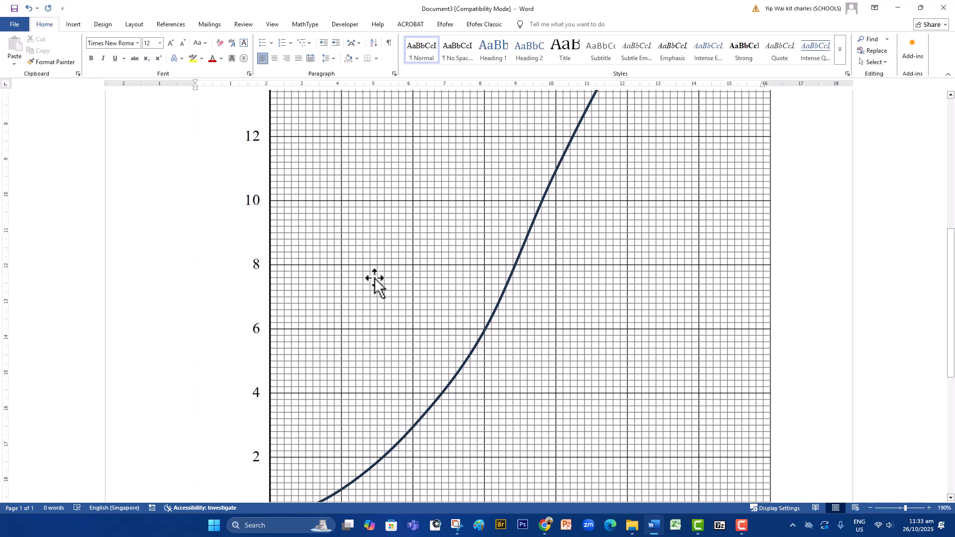
click(535, 219)
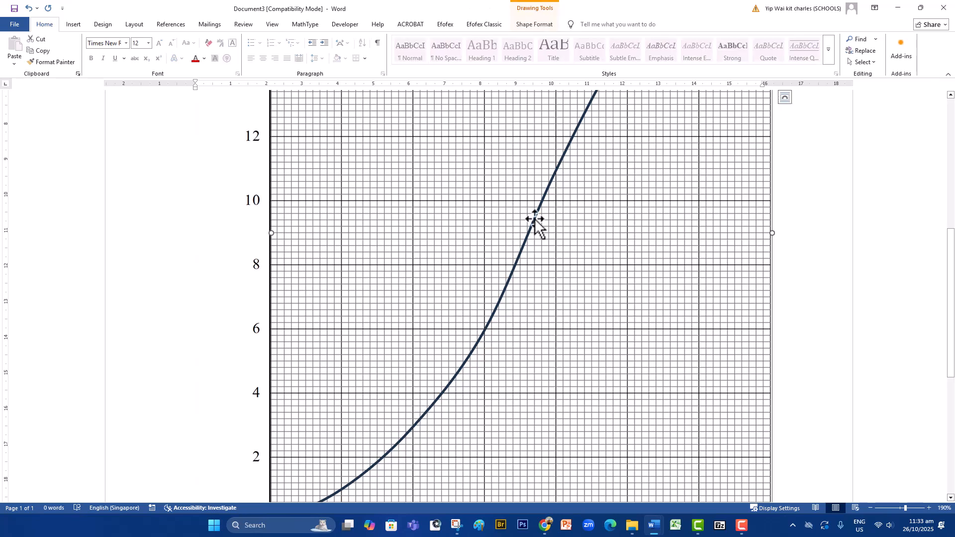
right_click(536, 219)
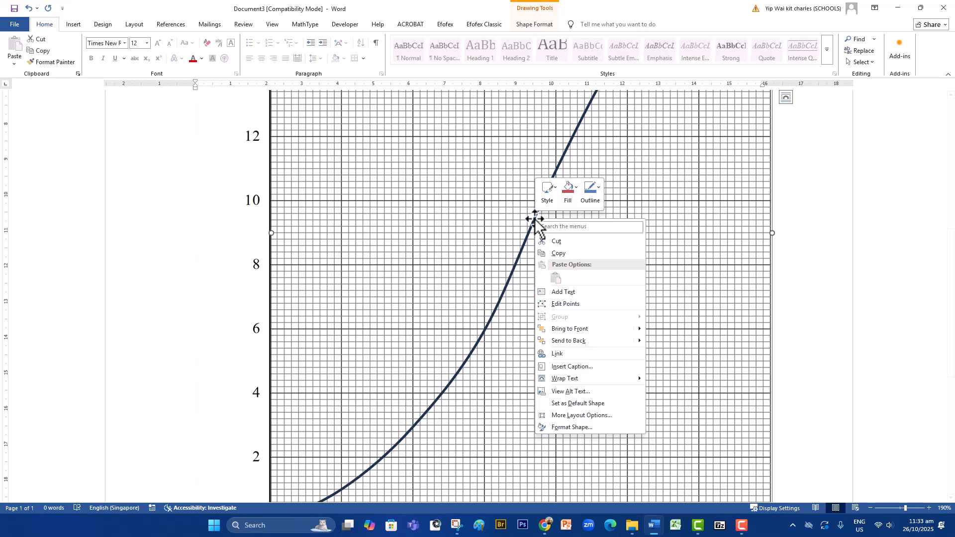
click(592, 305)
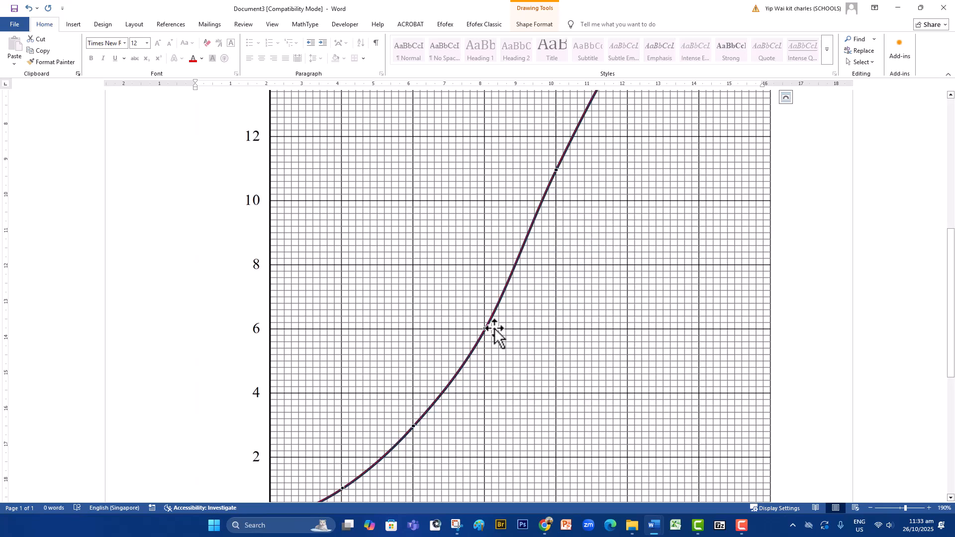
mouse_move(558, 171)
mouse_down()
mouse_move(571, 179)
mouse_move(539, 157)
mouse_move(574, 179)
mouse_move(554, 171)
mouse_up()
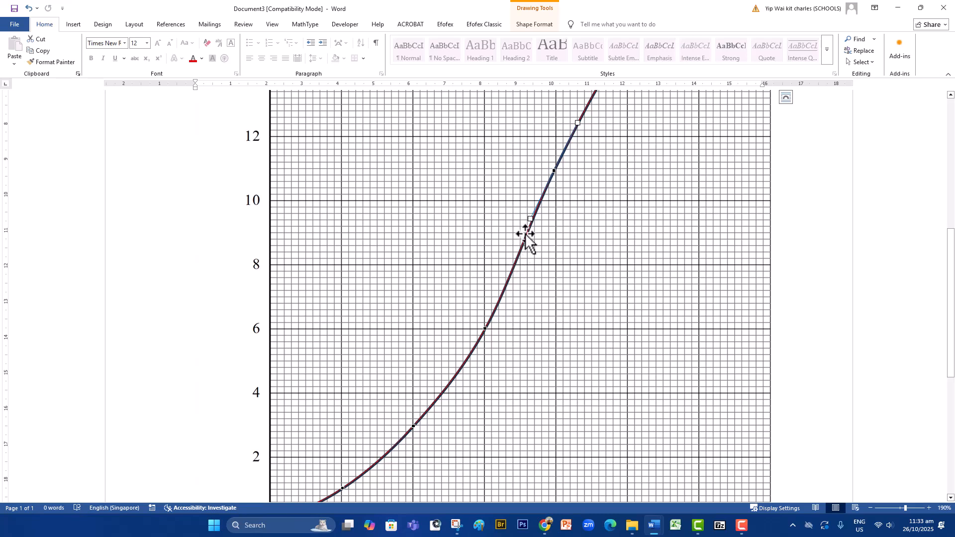
click(636, 172)
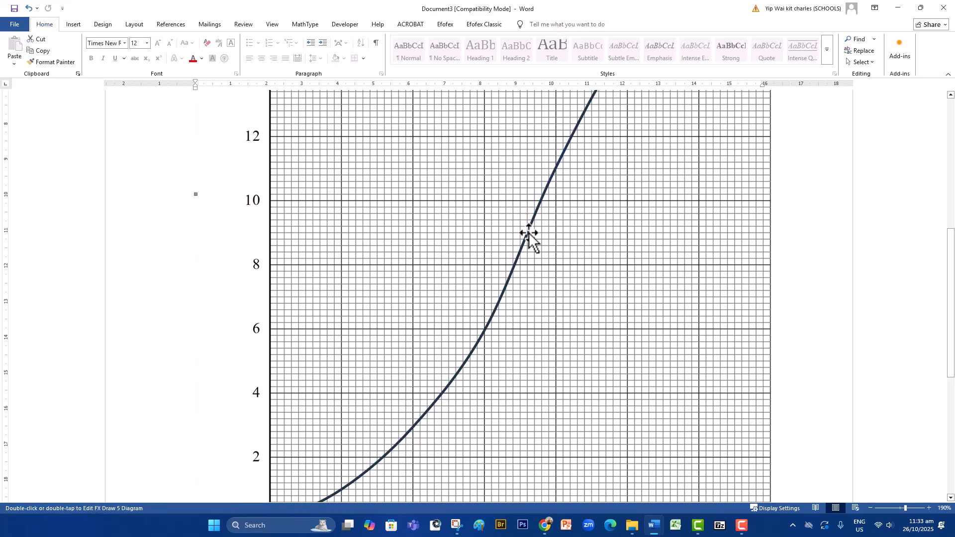
Add a point to the curve just below cumulative frequency 10 and move it slightly to reshape that section.
right_click(528, 232)
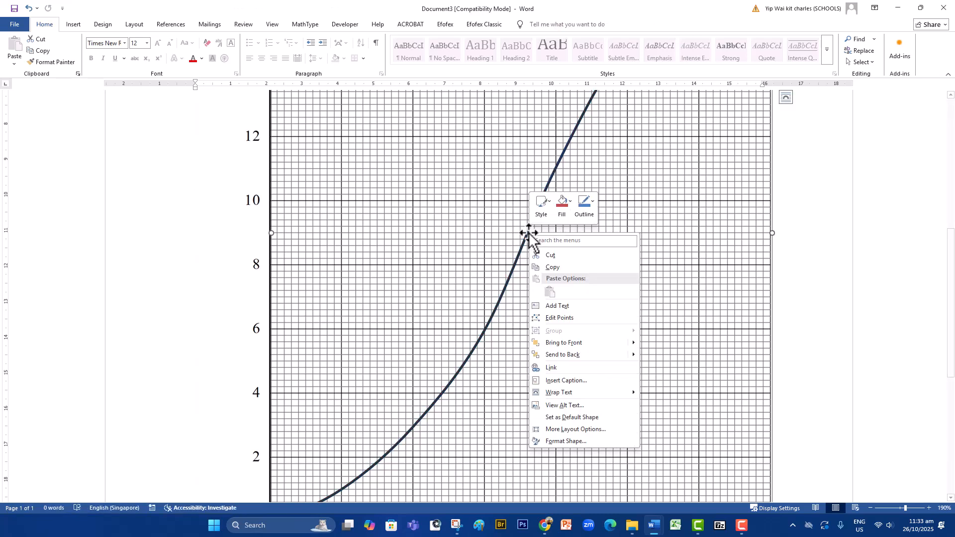
click(590, 319)
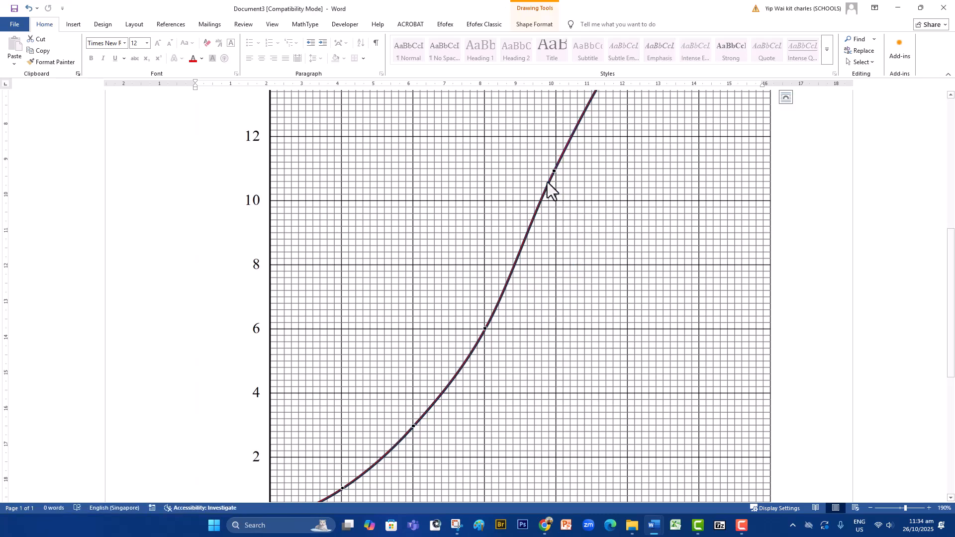
right_click(538, 207)
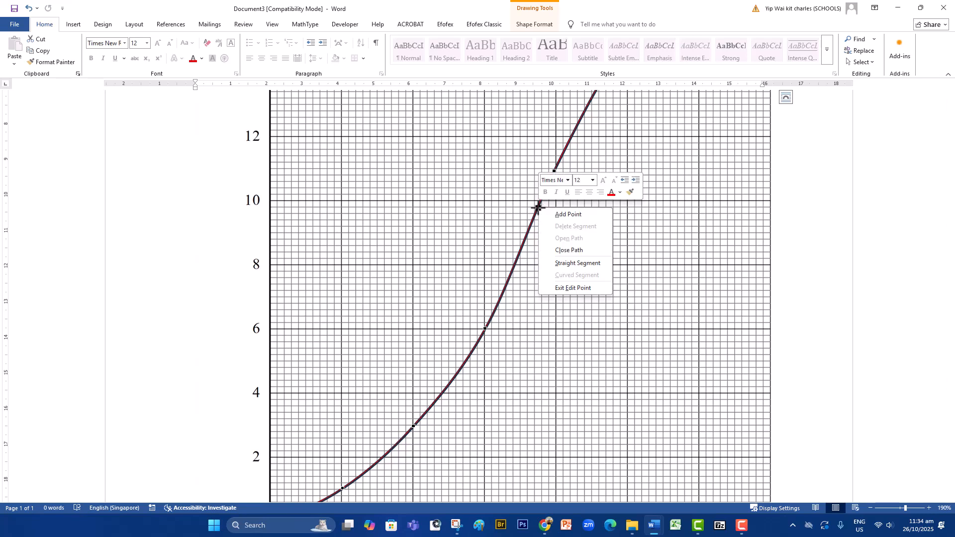
click(578, 216)
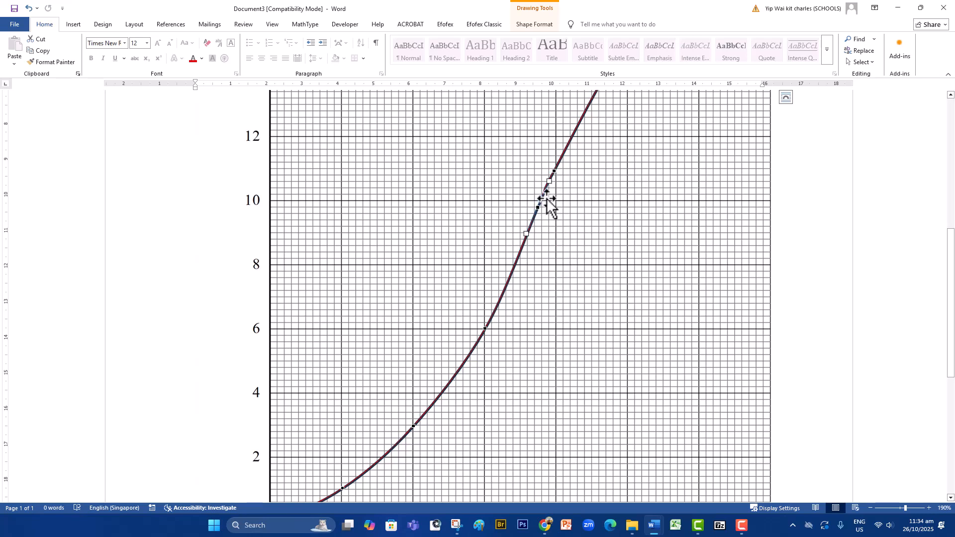
drag(547, 190, 535, 200)
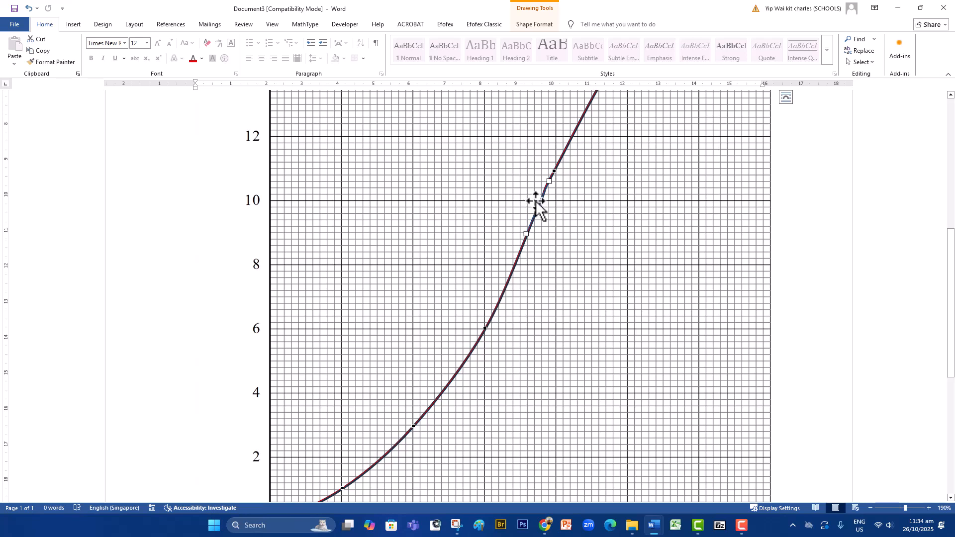